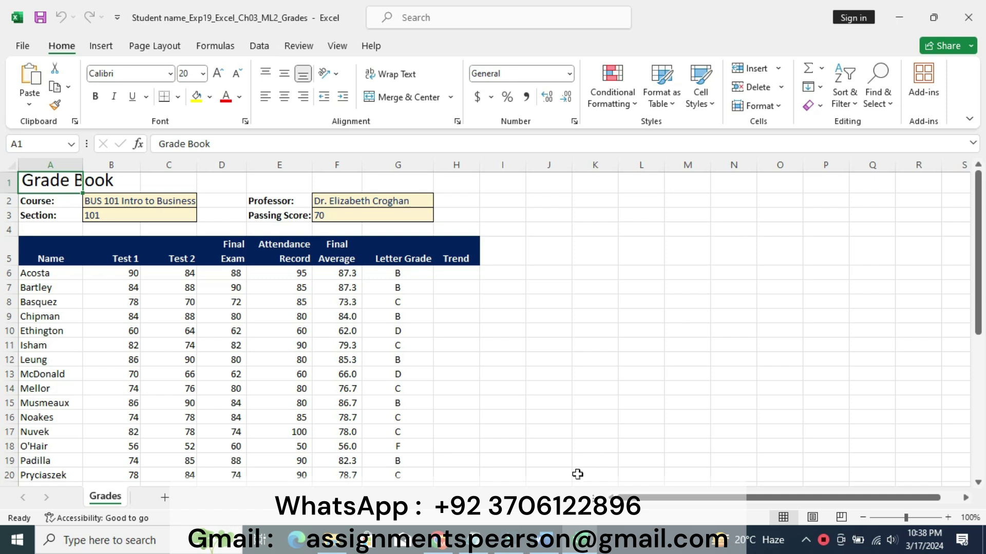
- Switch to the instructions document in Word and highlight the title Exp19_Excel_Ch03_ML2_Grades in yellow
left_click(546, 540)
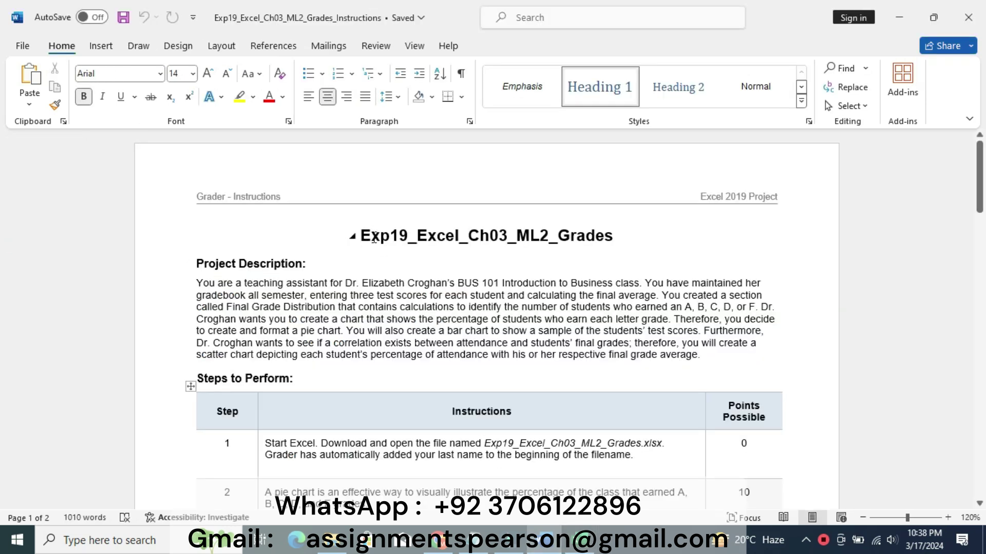
left_click_drag(361, 235, 614, 234)
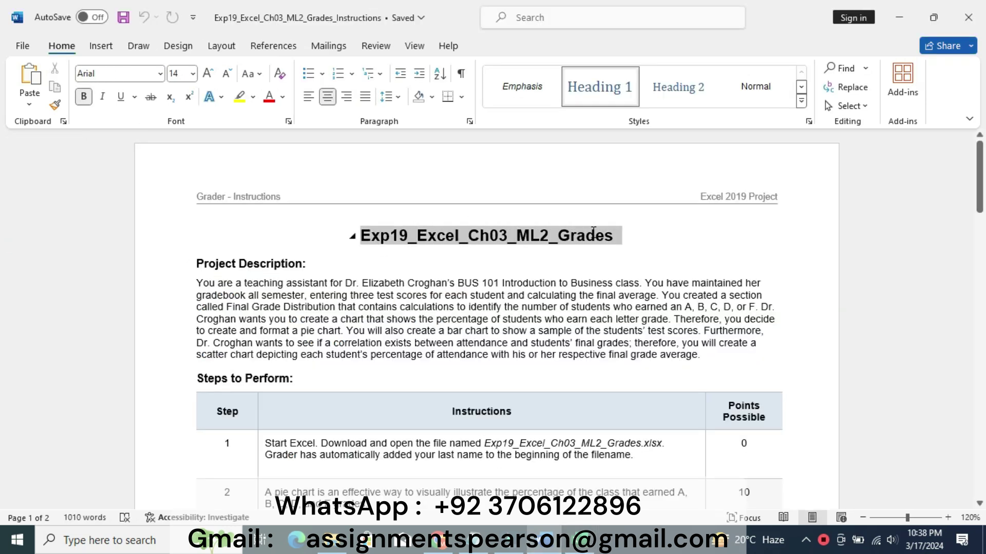
key("ctrl+alt+h")
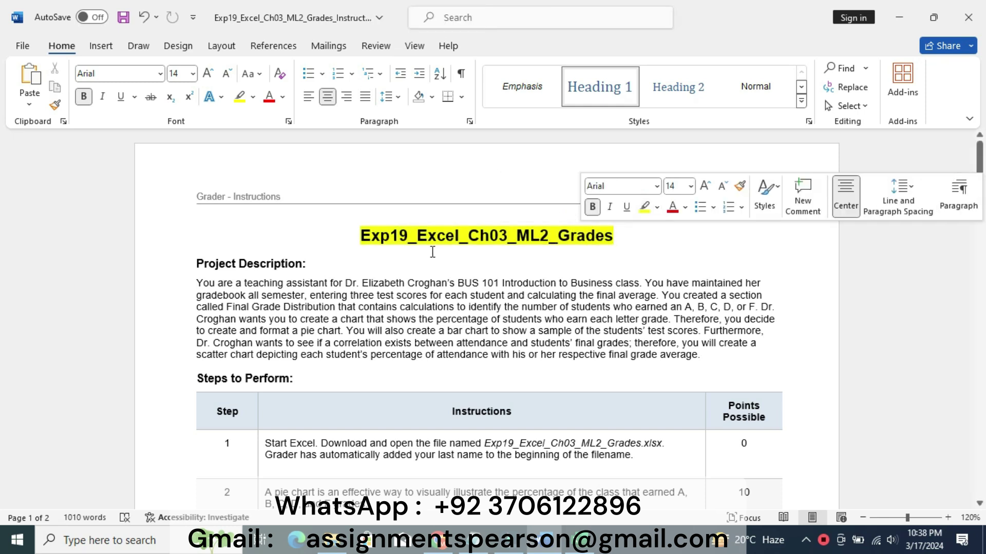
left_click(433, 252)
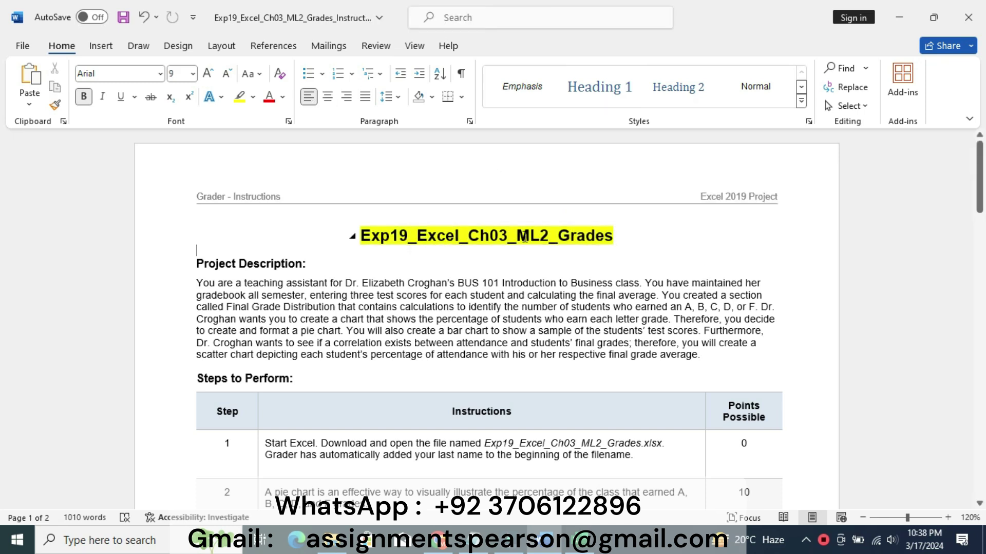
- Check the grades workbook in Excel, and highlight the Project Description heading and paragraph in yellow in the Word instructions
left_click(579, 540)
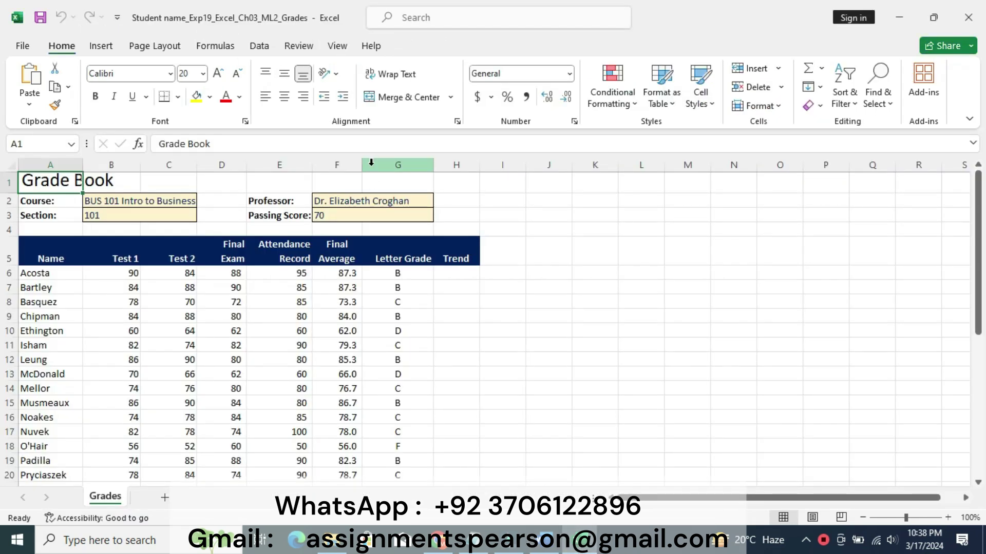
left_click(544, 545)
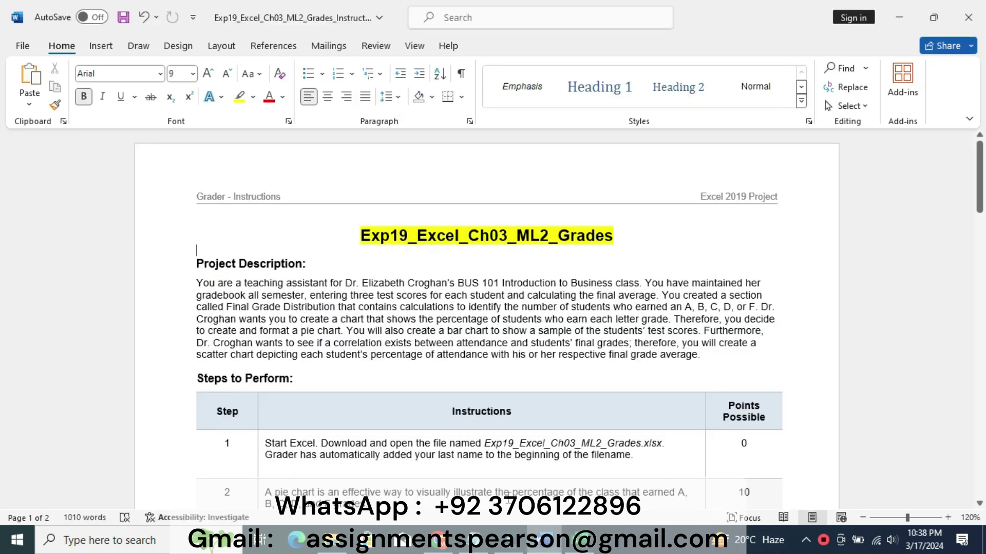
left_click_drag(197, 256, 696, 357)
left_click(646, 334)
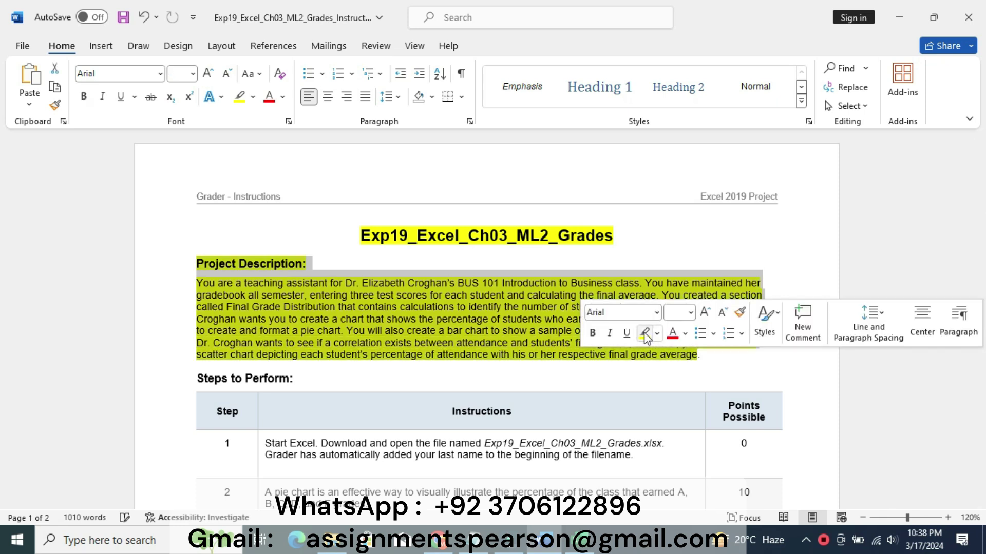
key("Right")
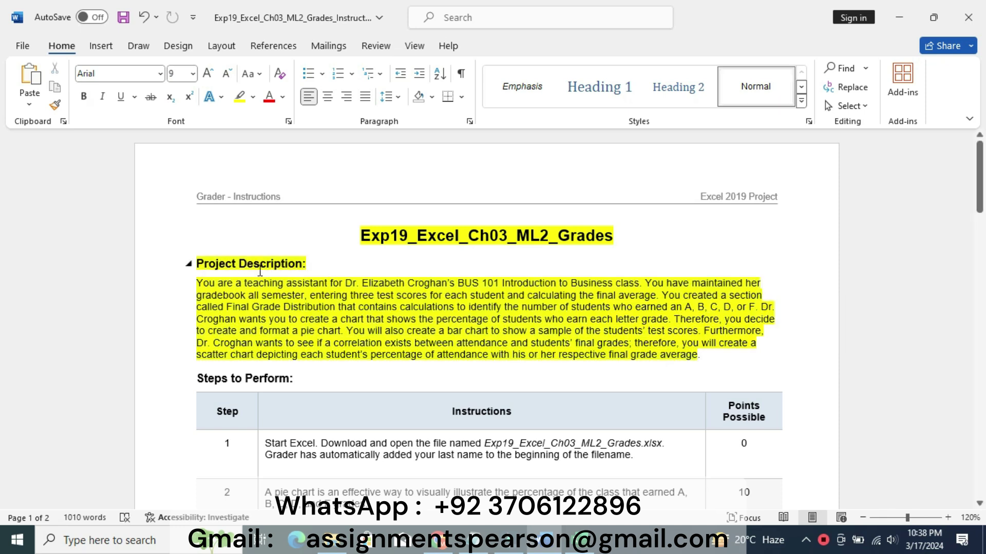
left_click(236, 284)
- Remove the highlighting from the document title and the Project Description section
left_click_drag(708, 356, 372, 241)
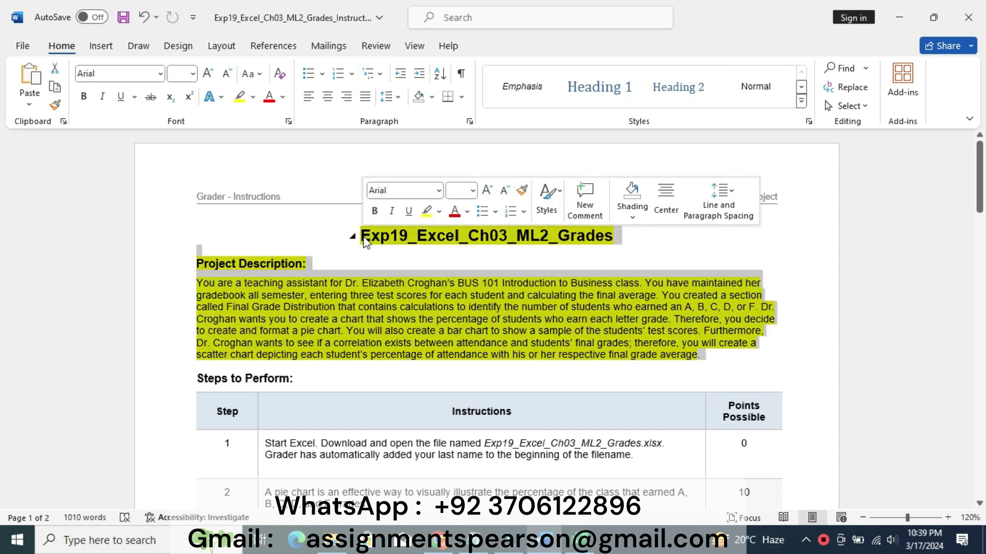
left_click(439, 212)
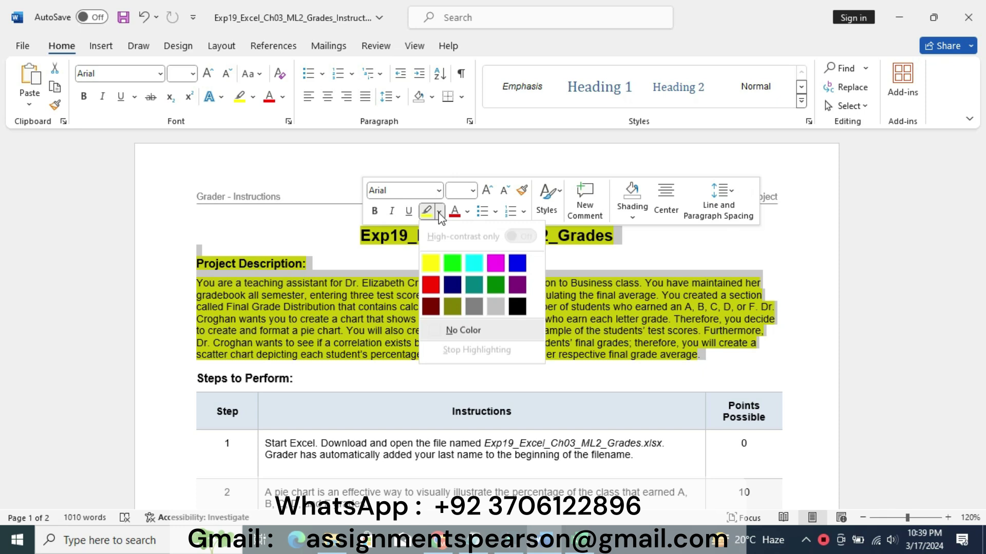
left_click(463, 332)
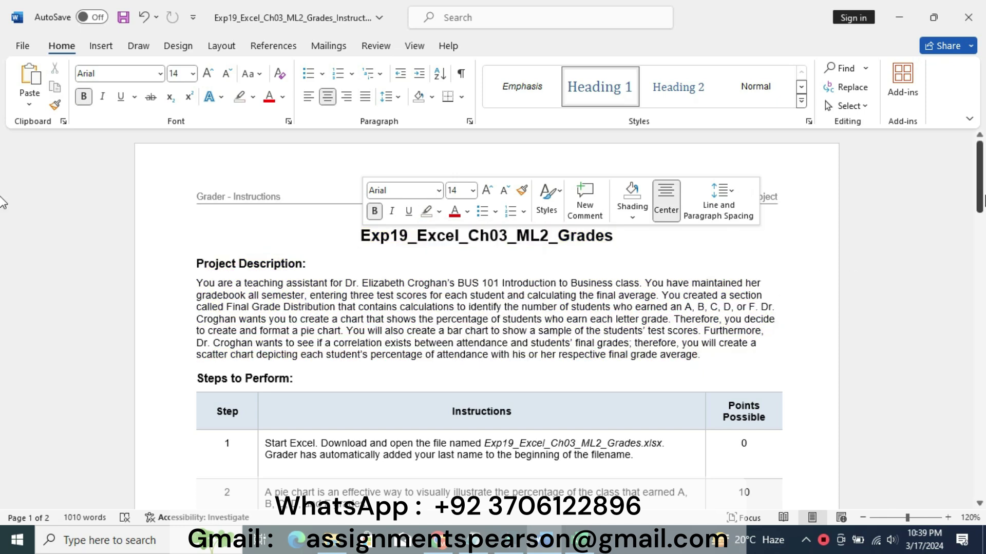
- Enlarge the step 1 instruction text in the table to 12 pt and highlight it in yellow
scroll(472, 257, "down", 3)
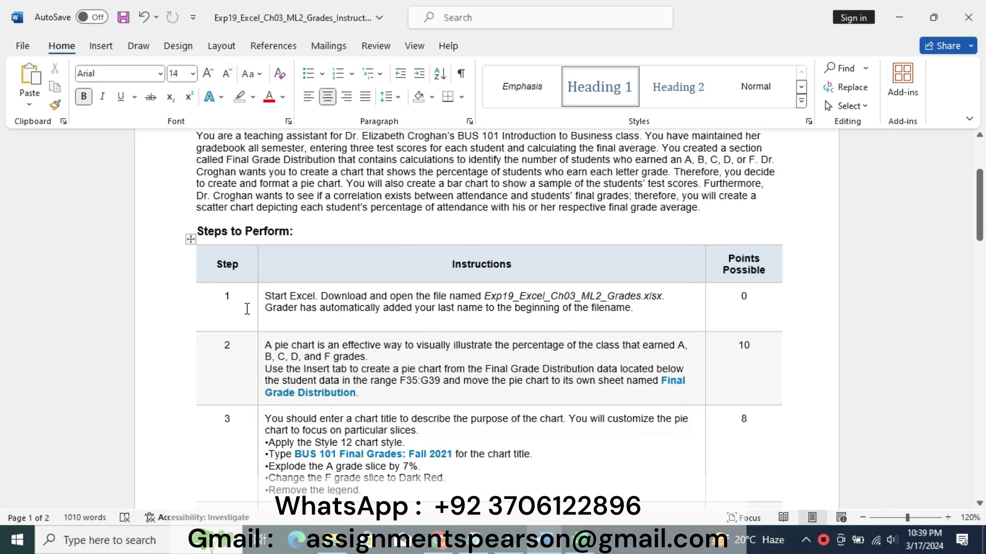
left_click(268, 319)
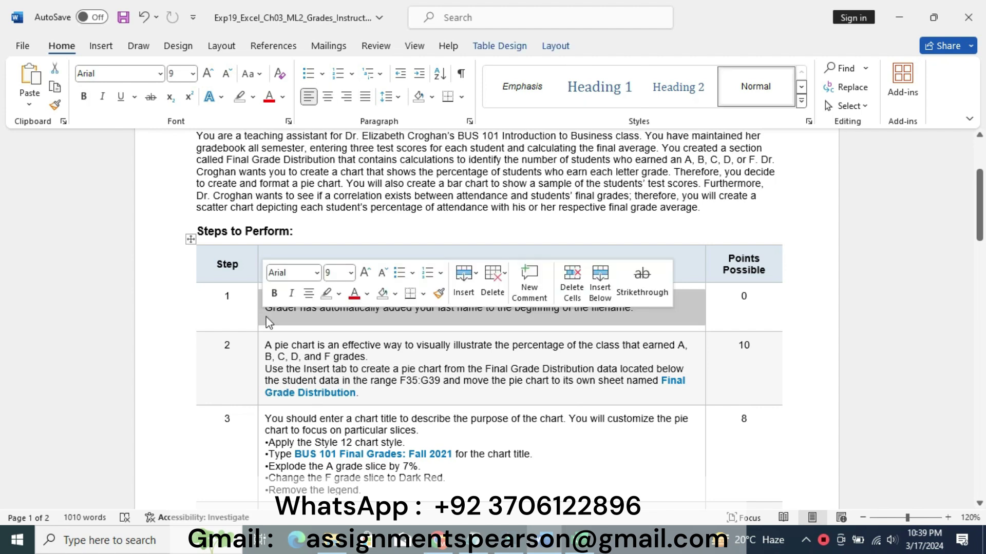
left_click(351, 272)
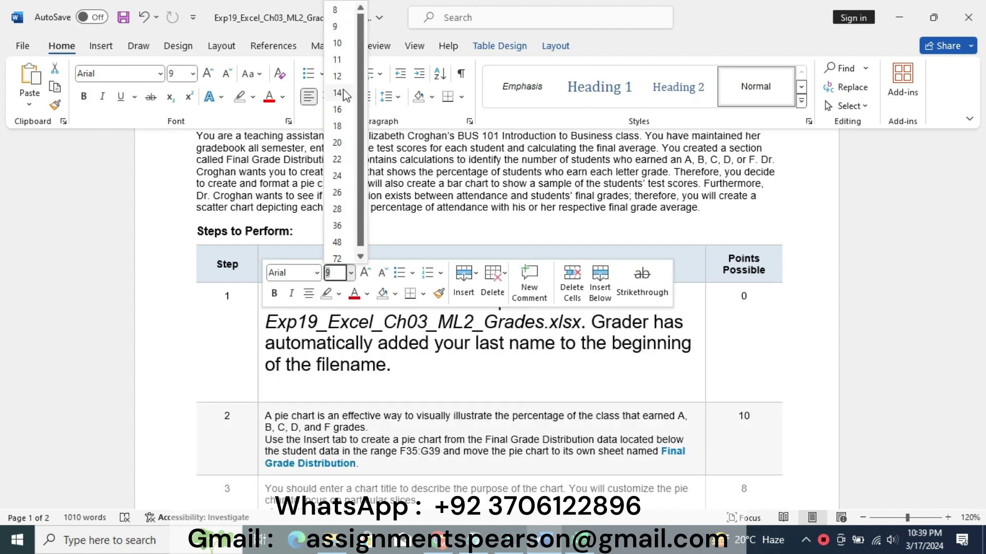
left_click(337, 76)
left_click(252, 97)
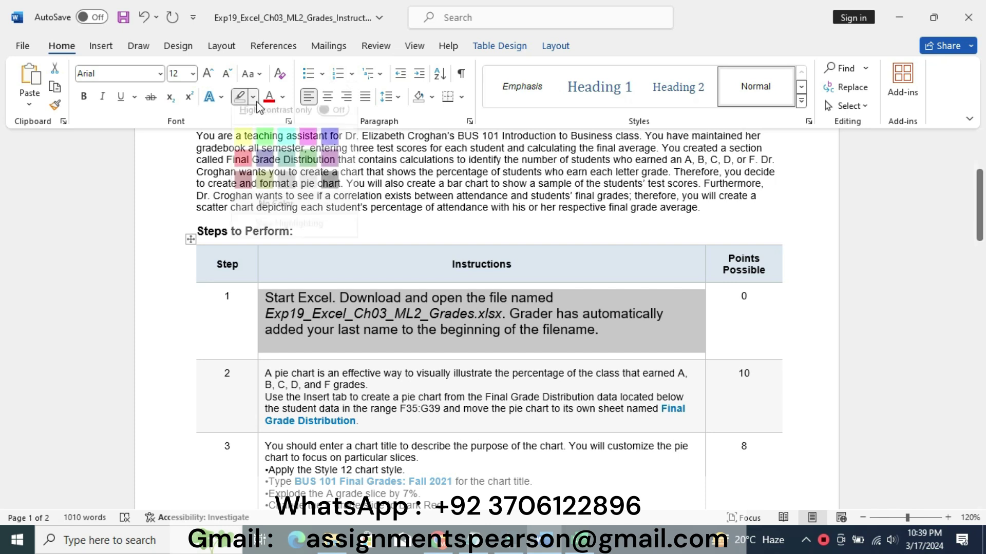
left_click(244, 141)
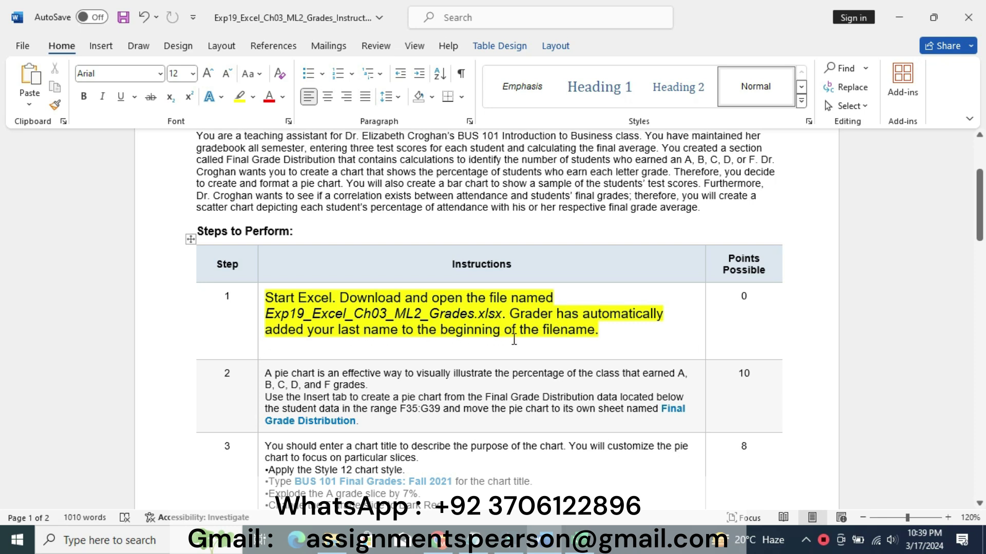
- Switch to Excel to check that the grades workbook is open under the required file name, and return to the Word instructions
left_click(576, 543)
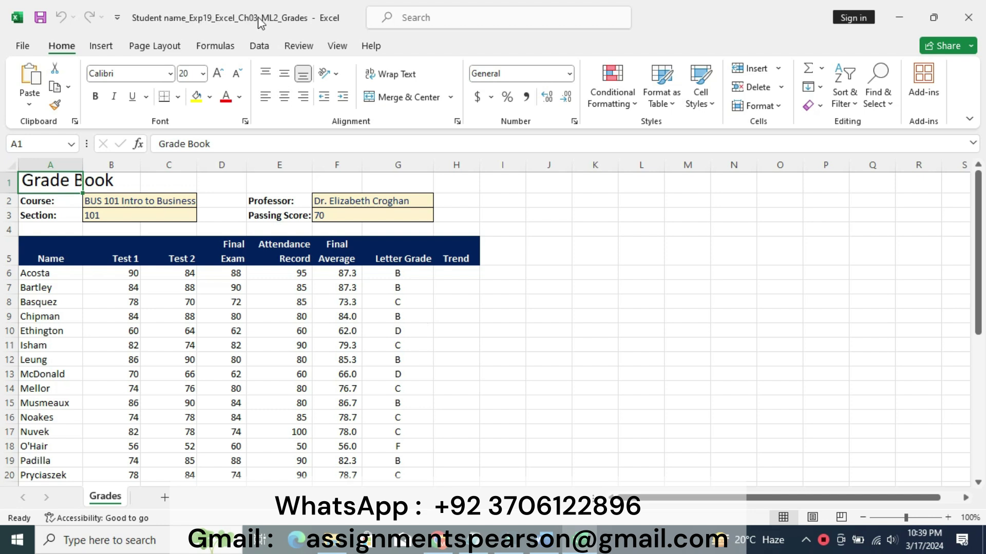
left_click(358, 213)
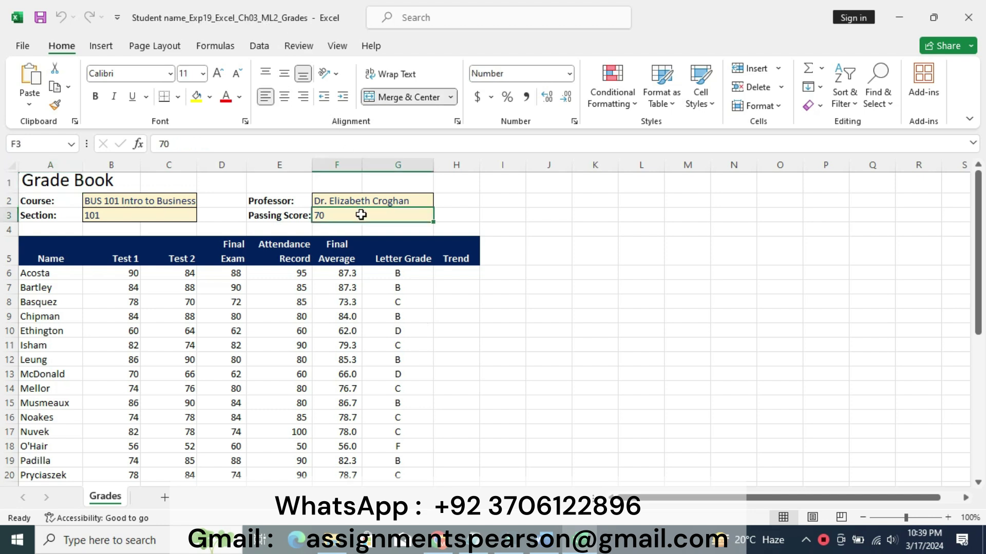
left_click(544, 540)
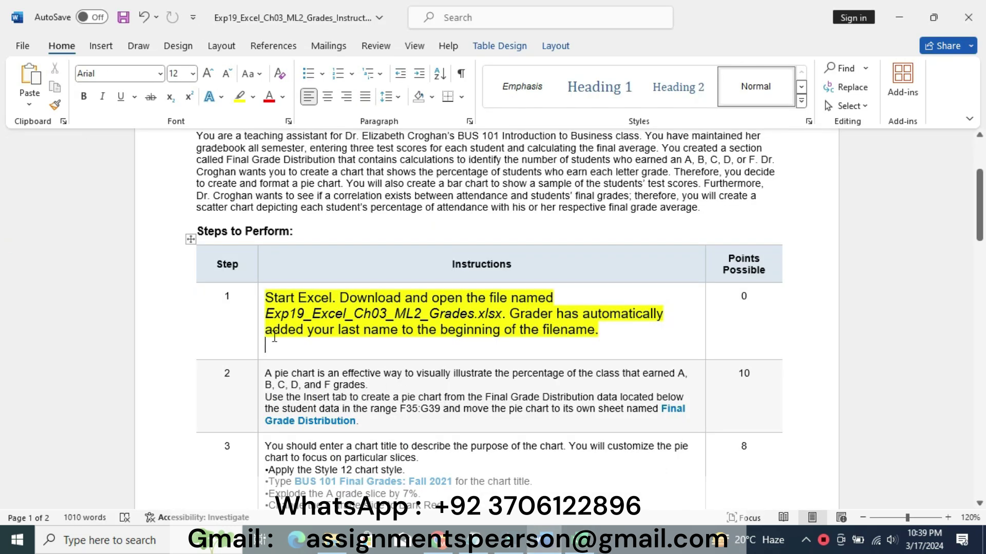
- Reset the step 1 instruction text to 9 pt and remove its highlighting
left_click(256, 337)
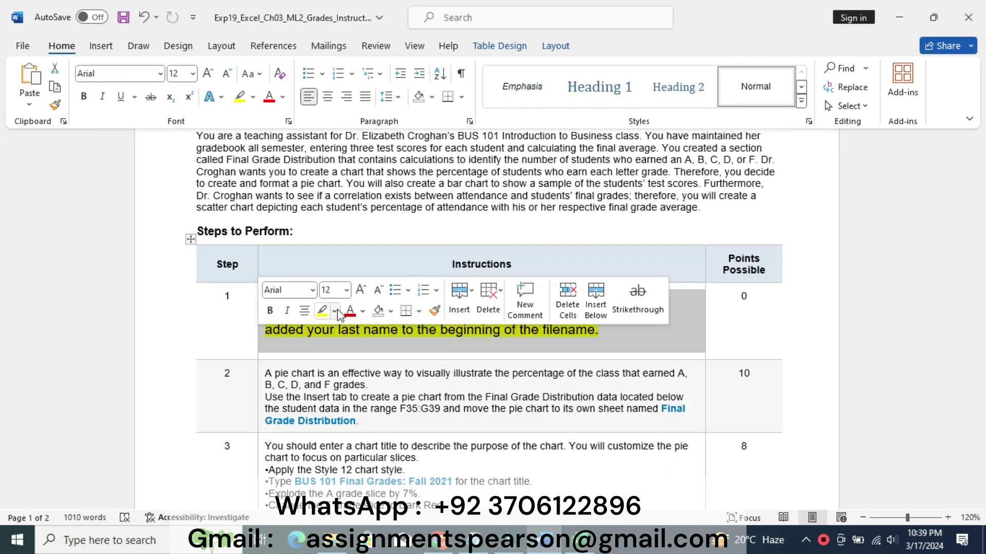
left_click(347, 290)
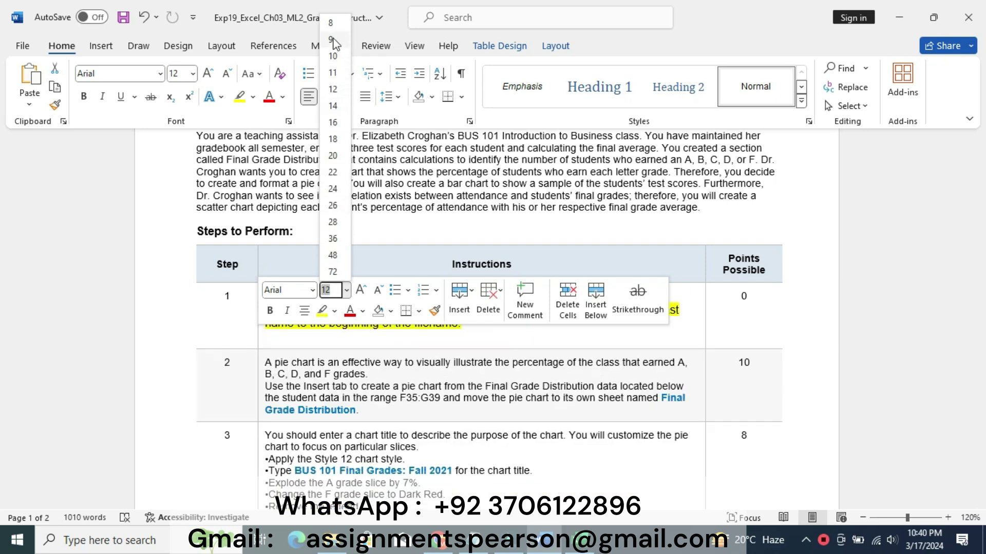
left_click(333, 40)
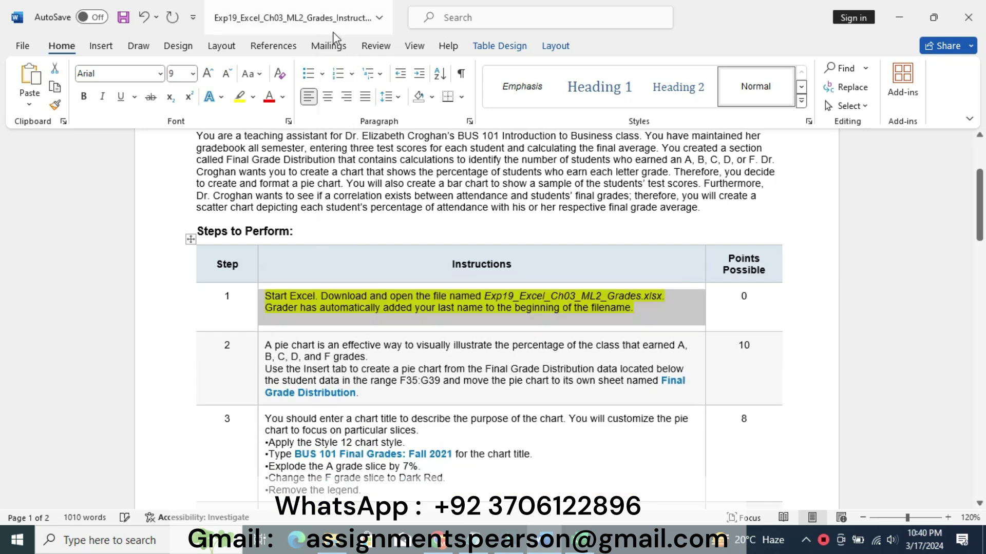
left_click(252, 97)
left_click(272, 216)
left_click(267, 321)
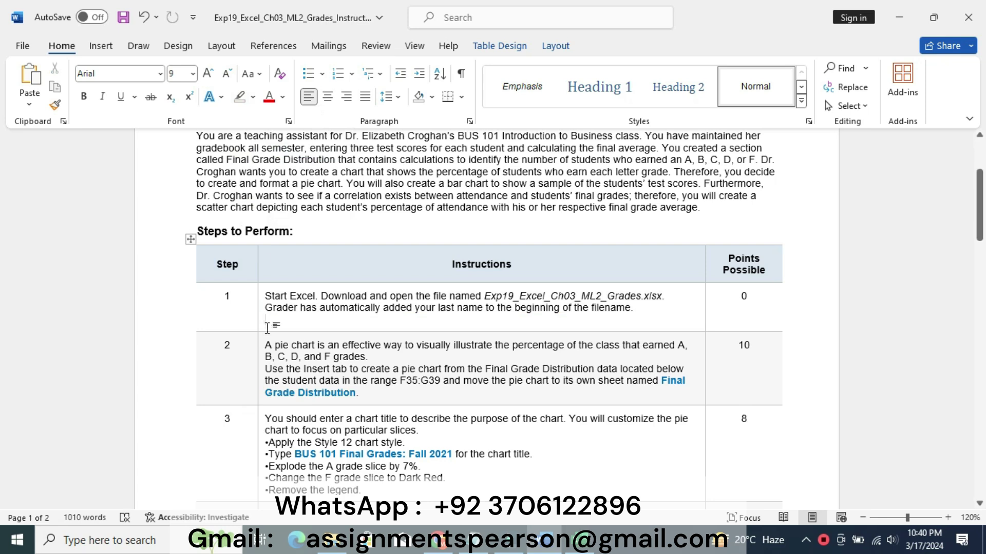
- Enlarge the step 2 instruction text in the table to 14 pt and highlight it in yellow
left_click(258, 362)
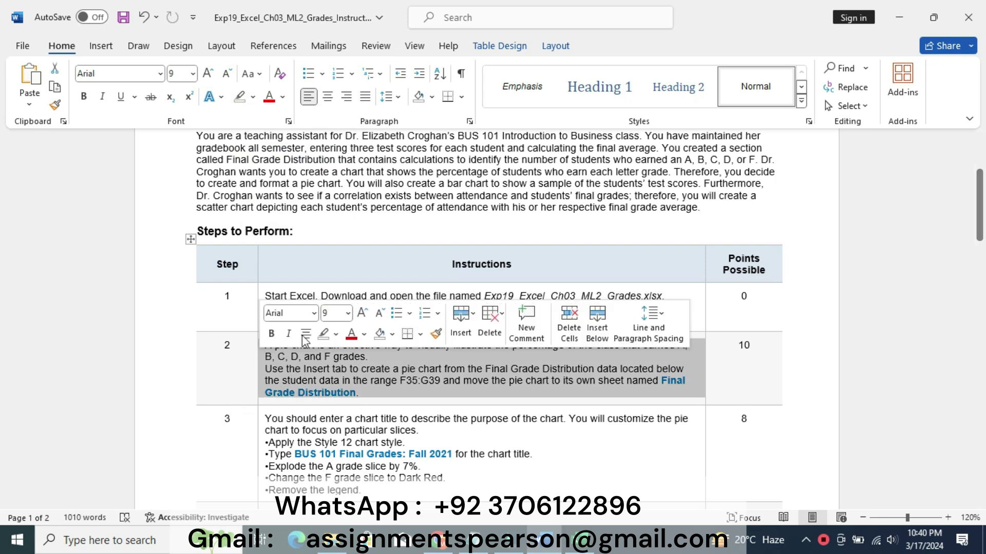
left_click(348, 314)
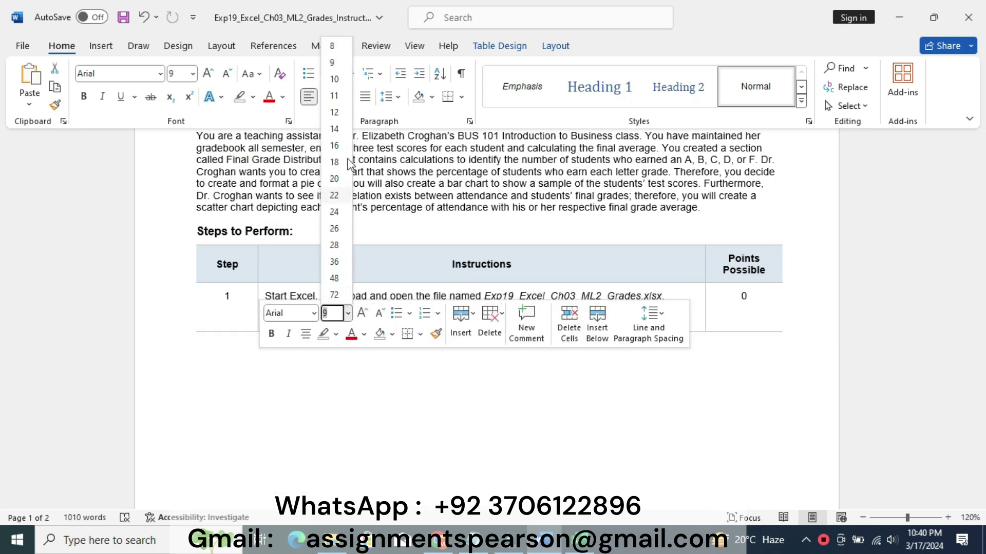
left_click(344, 135)
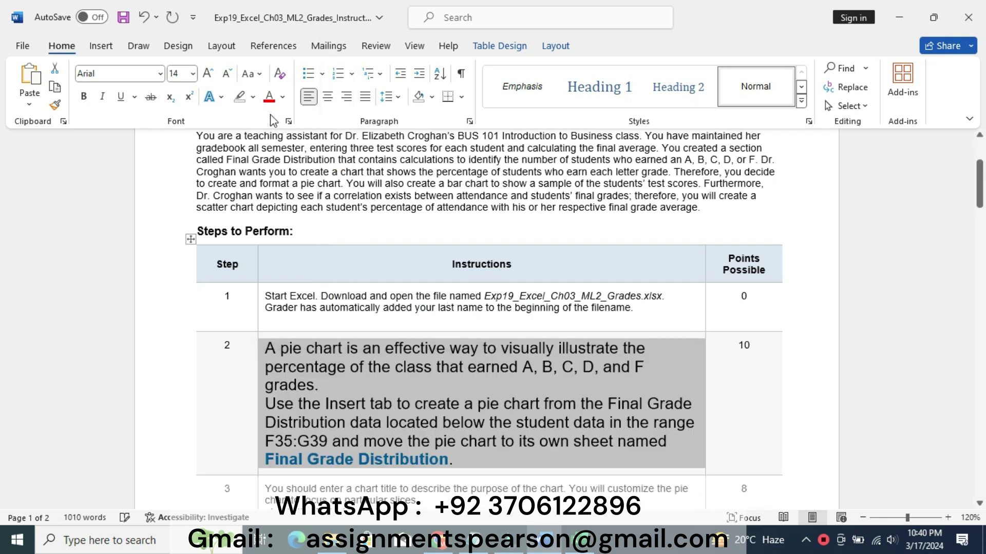
left_click(253, 97)
left_click(248, 147)
key("Right")
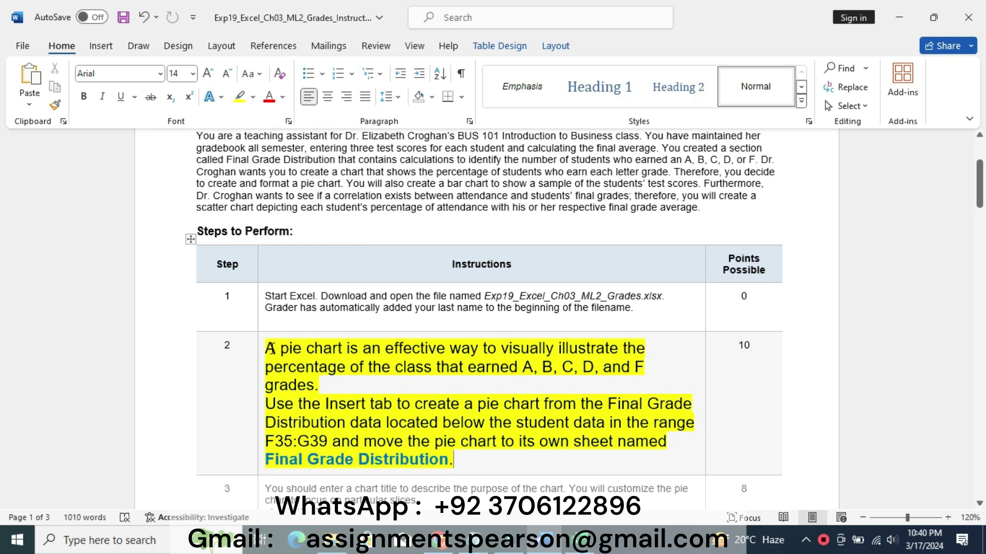
- Change the highlight of the first sentence in the step 2 instructions to turquoise
left_click_drag(268, 343, 326, 388)
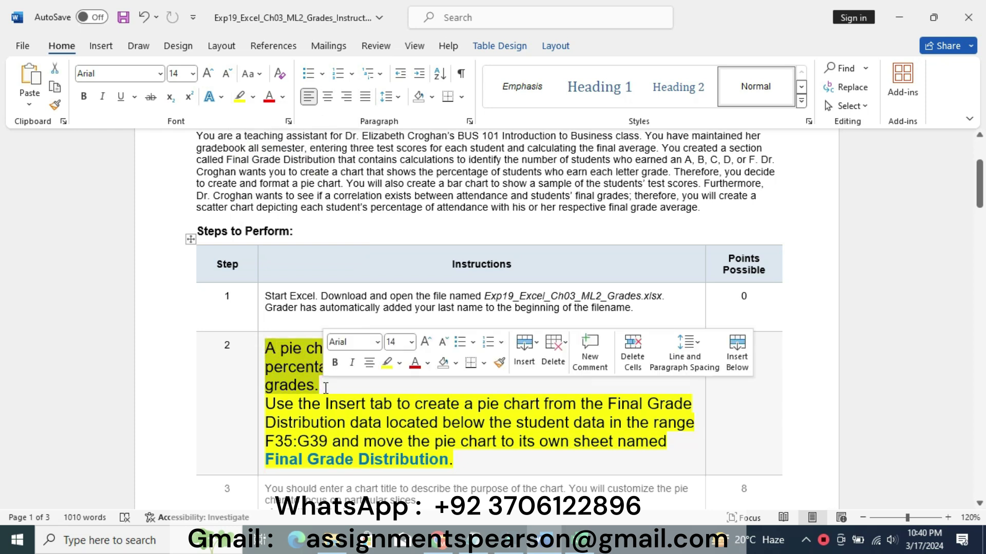
left_click(399, 363)
left_click(433, 415)
left_click(312, 350)
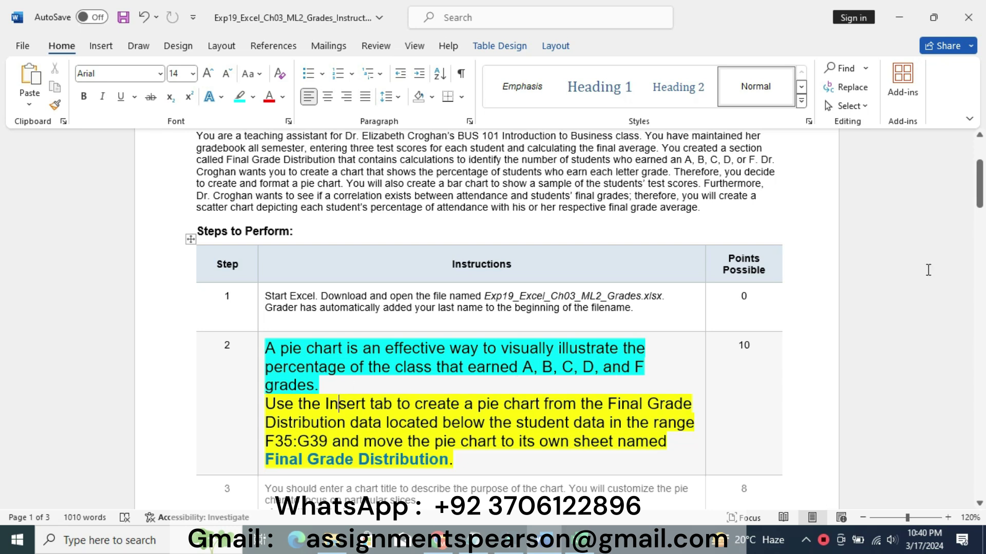
- Highlight the second sentence of the step 2 instructions, about creating and moving the pie chart, in turquoise
left_click_drag(981, 196, 983, 206)
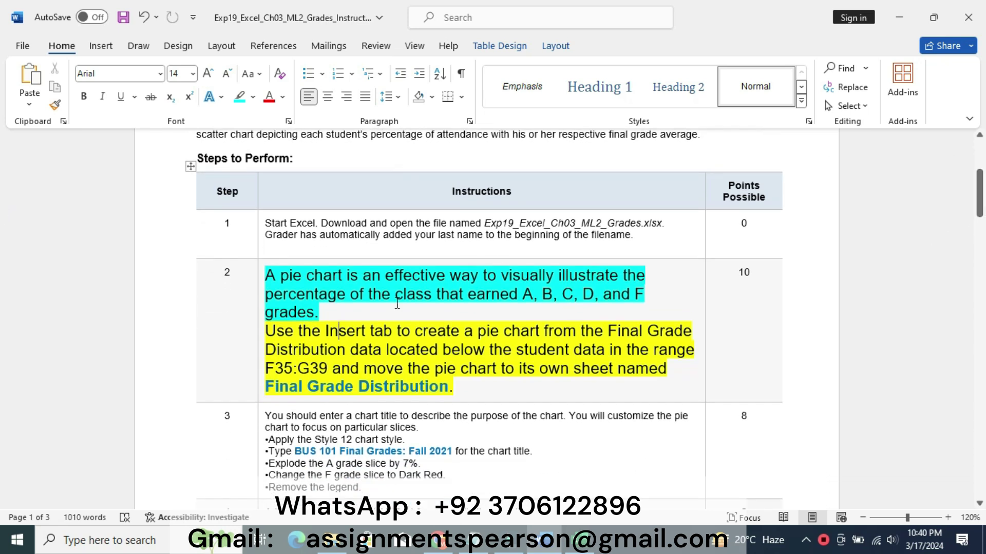
left_click_drag(304, 346, 406, 386)
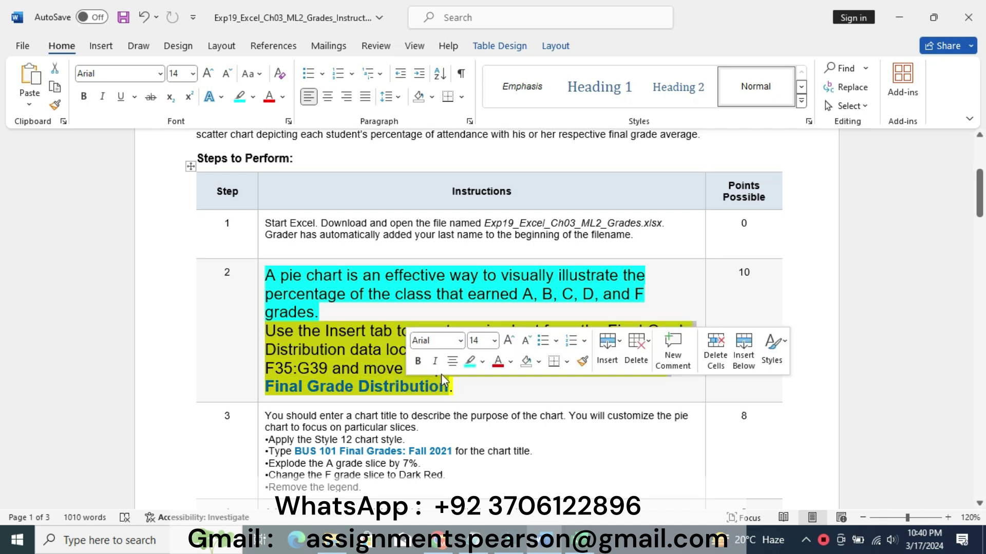
left_click(470, 361)
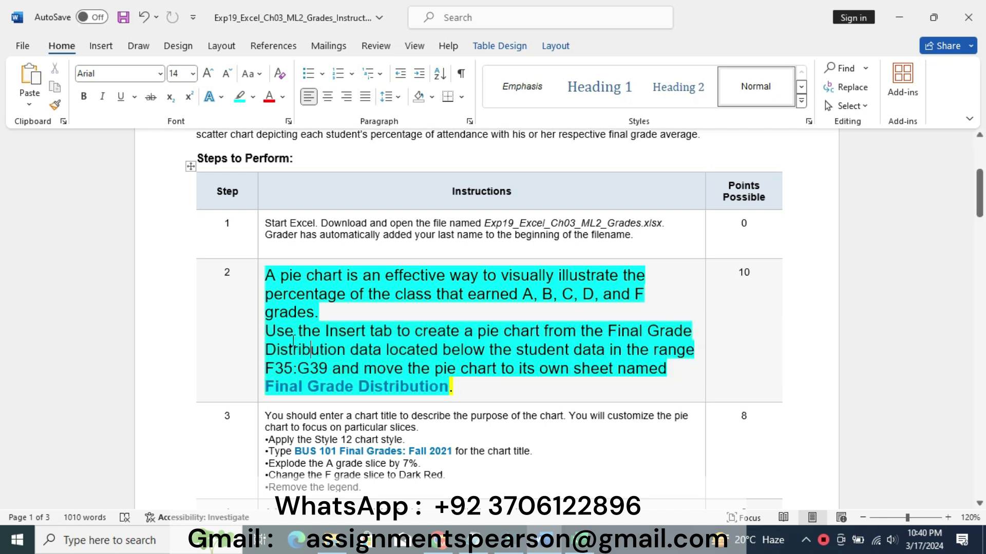
- Copy the range reference F35:G39 from the step 2 instructions and switch to the grades workbook in Excel
left_click_drag(286, 331, 587, 331)
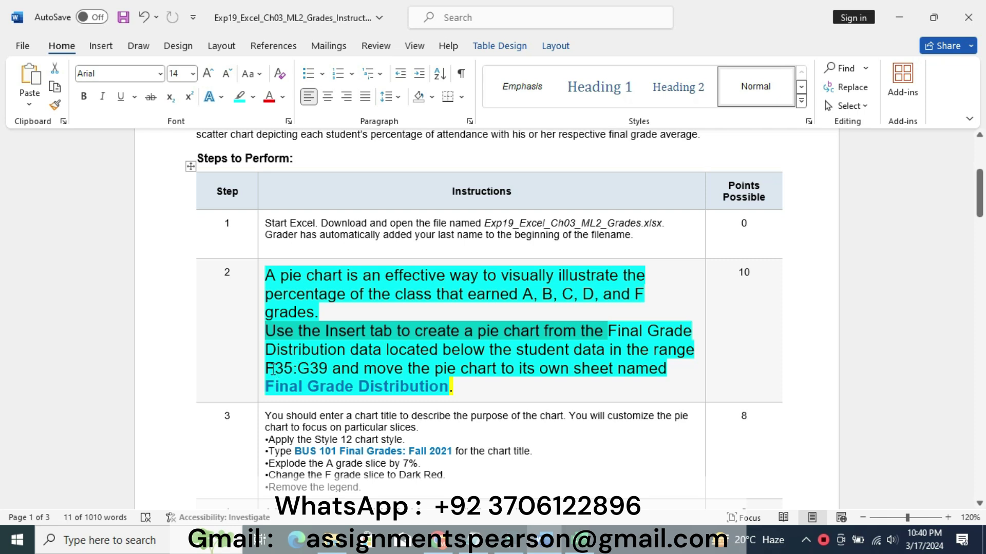
left_click_drag(267, 368, 315, 362)
key("ctrl+c")
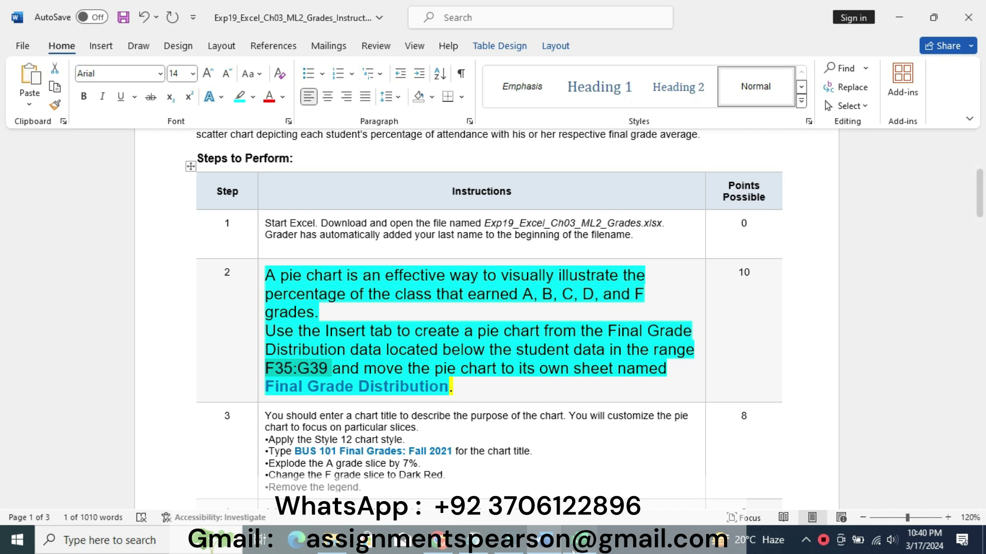
left_click(579, 540)
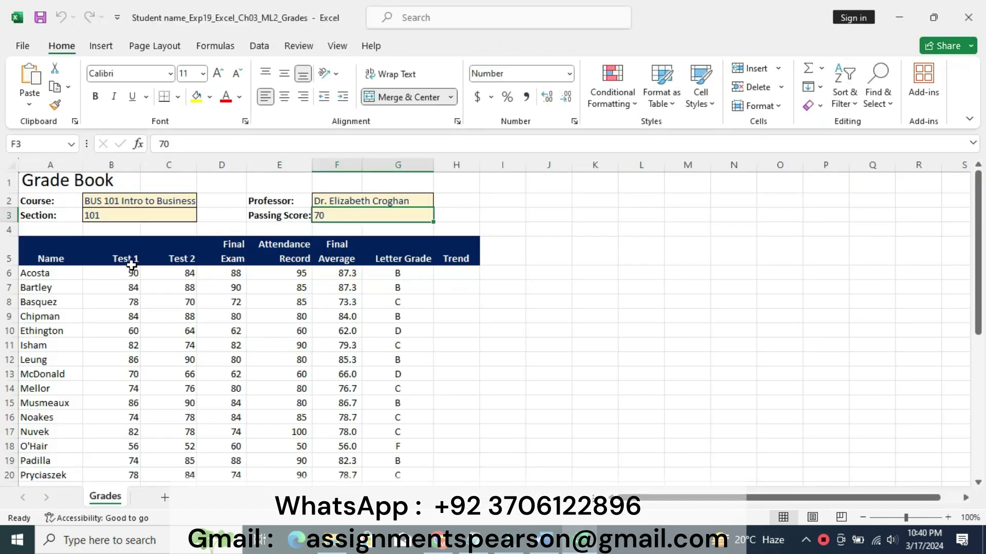
- Select the range F35:G39 on the Grades sheet and insert a 2-D pie chart from it
left_click(53, 144)
key("ctrl+v")
key("Return")
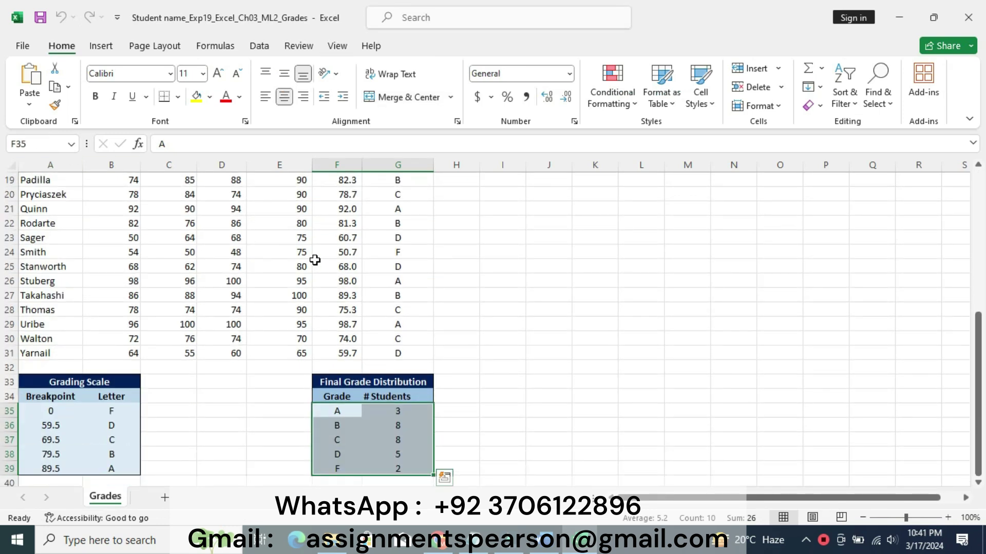
left_click(552, 541)
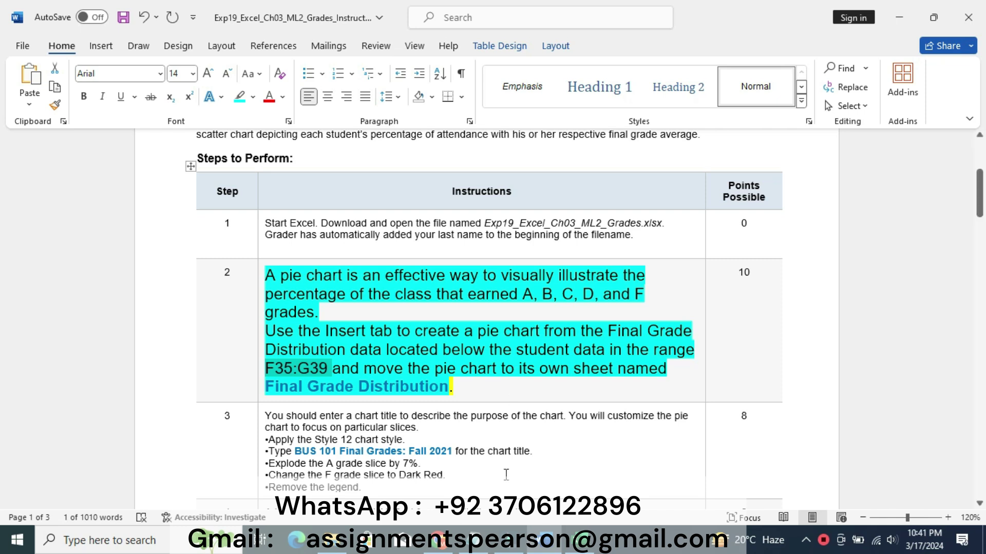
left_click(577, 541)
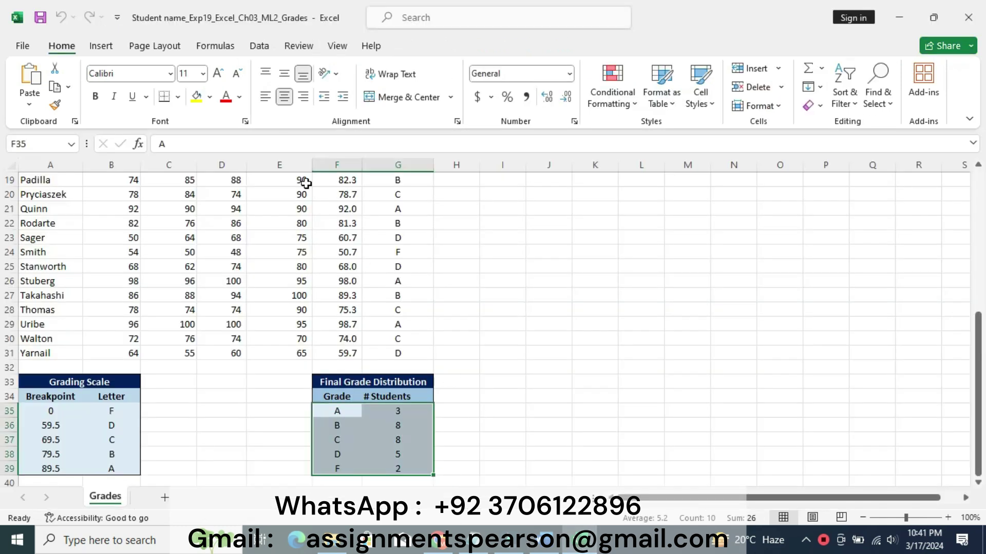
left_click(101, 45)
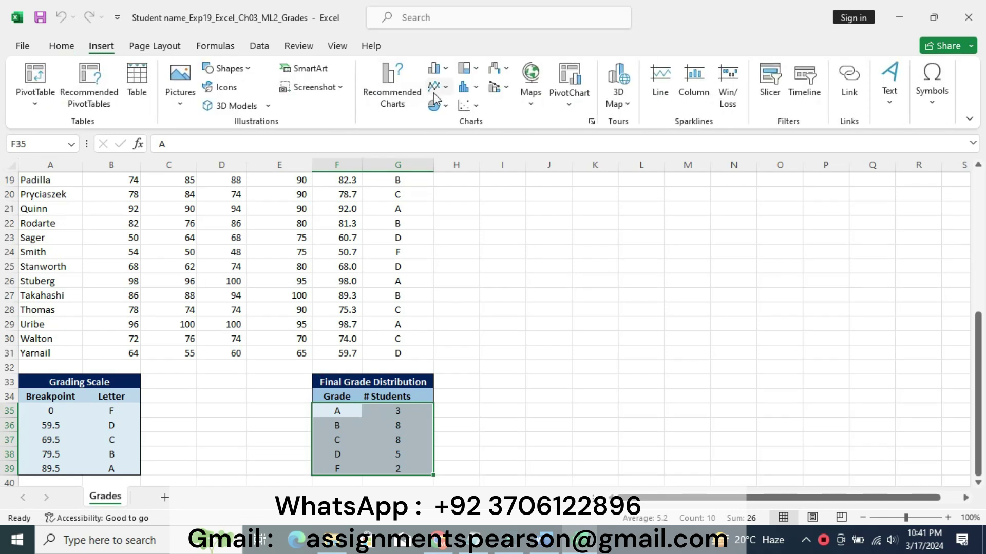
left_click(447, 108)
left_click(445, 148)
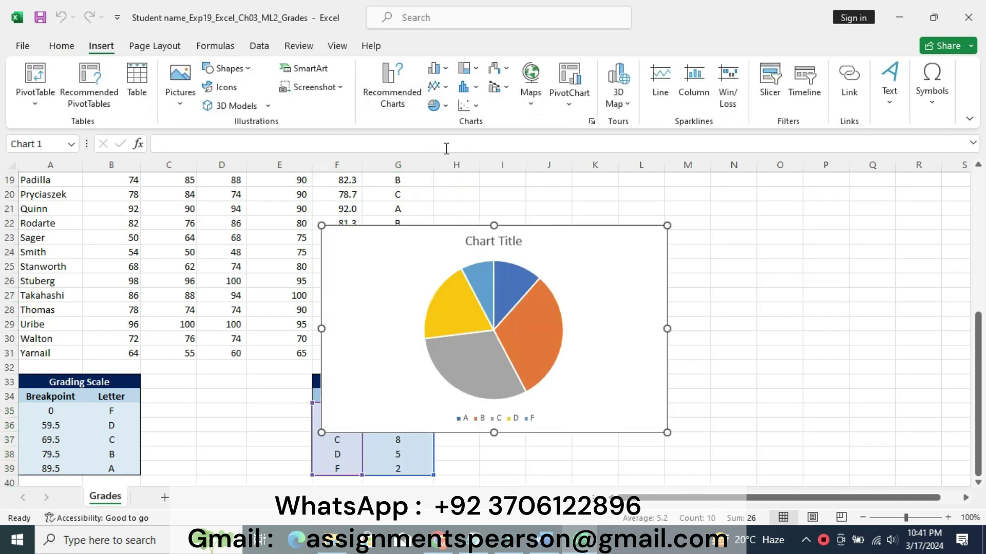
- Copy the sheet name Final Grade Distribution from the step 2 instructions in Word and return to the Excel workbook
key("alt+Tab")
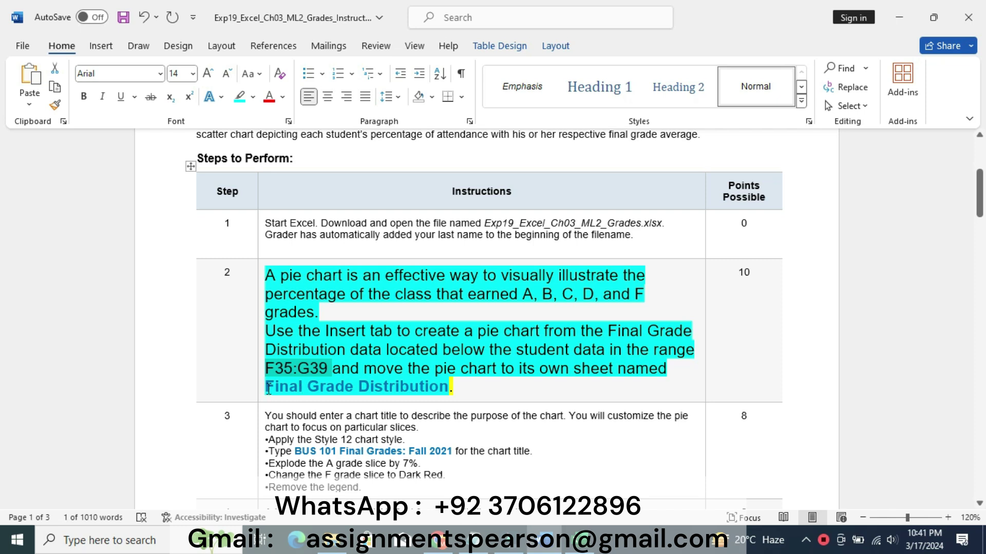
left_click_drag(269, 386, 429, 385)
key("ctrl+c")
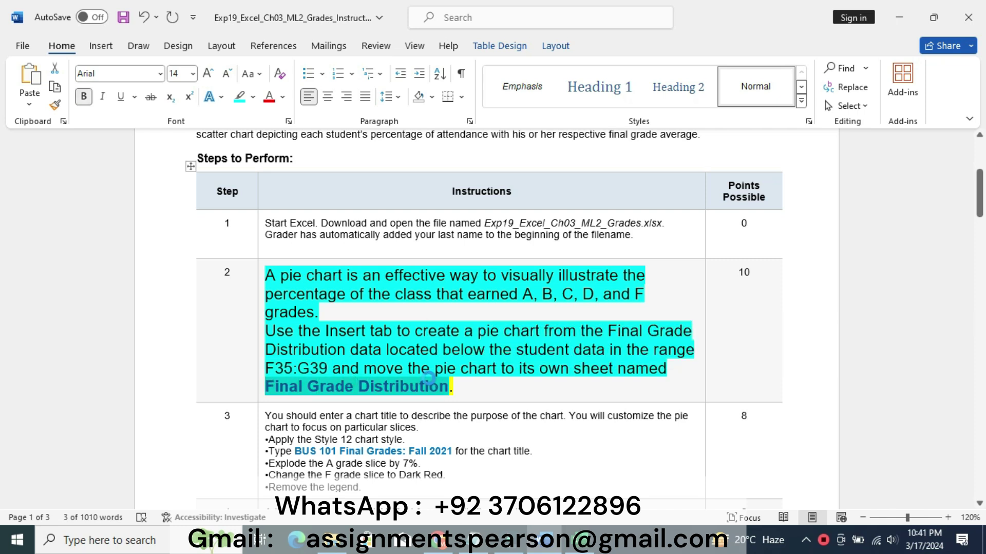
mouse_move(579, 539)
left_click(577, 478)
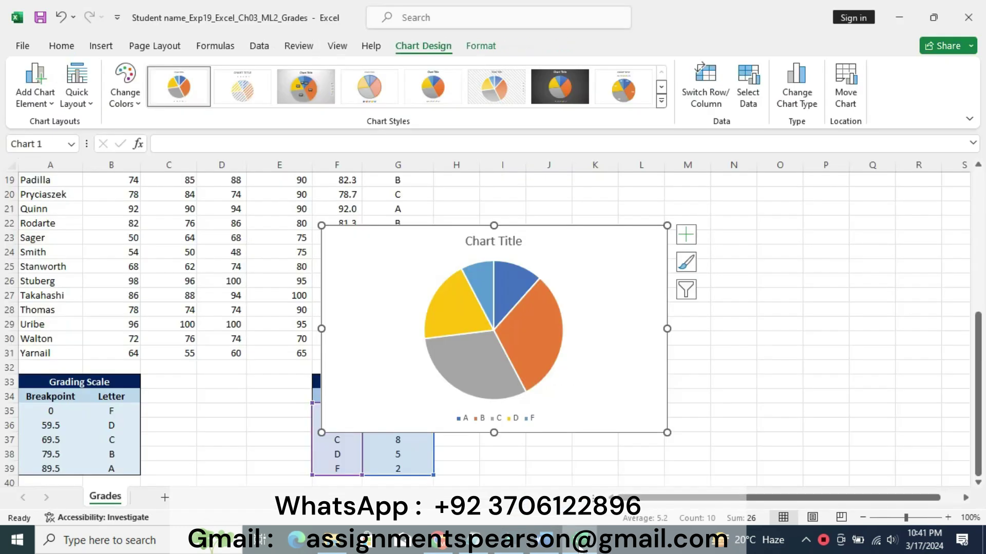
- Move the pie chart to its own new sheet named Final Grade Distribution
right_click(581, 239)
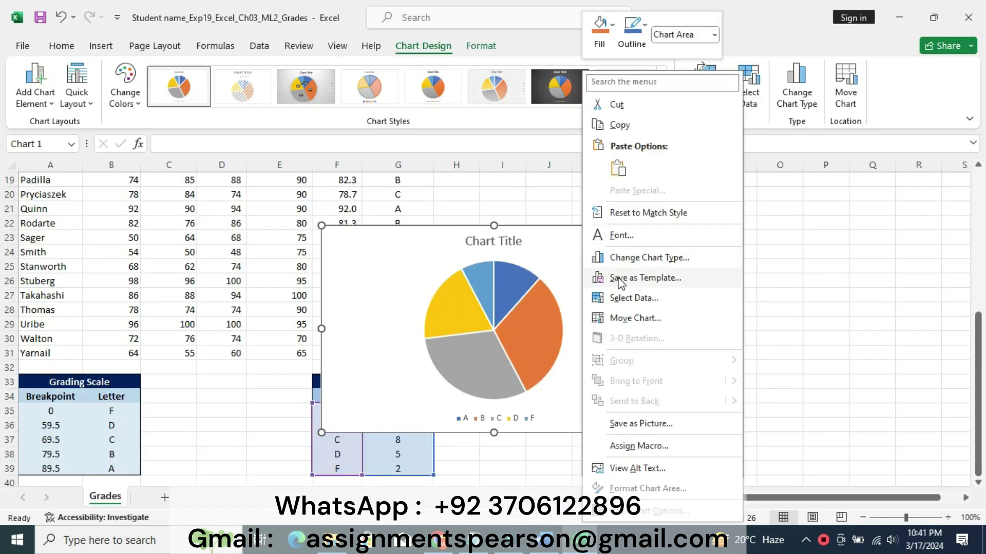
left_click(626, 320)
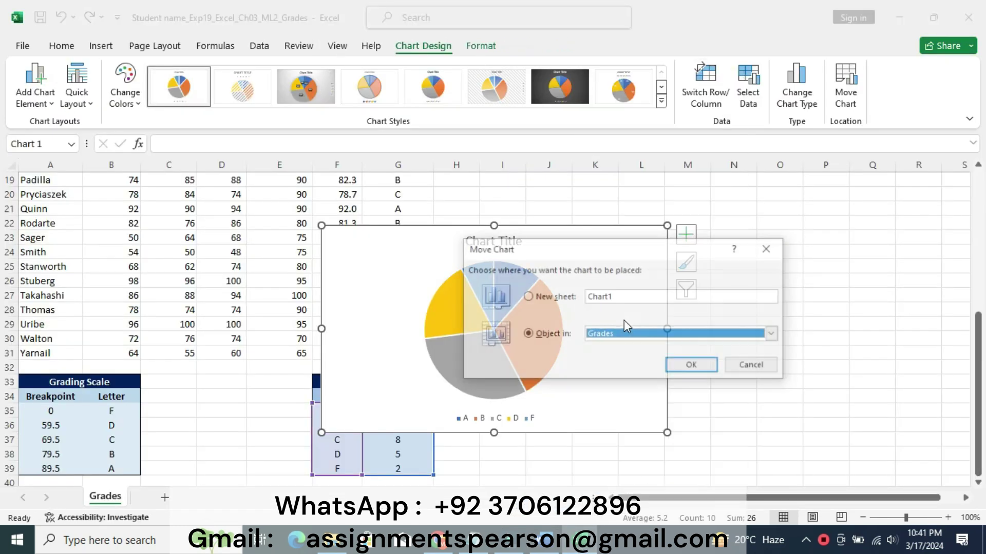
left_click(527, 298)
key("ctrl+v")
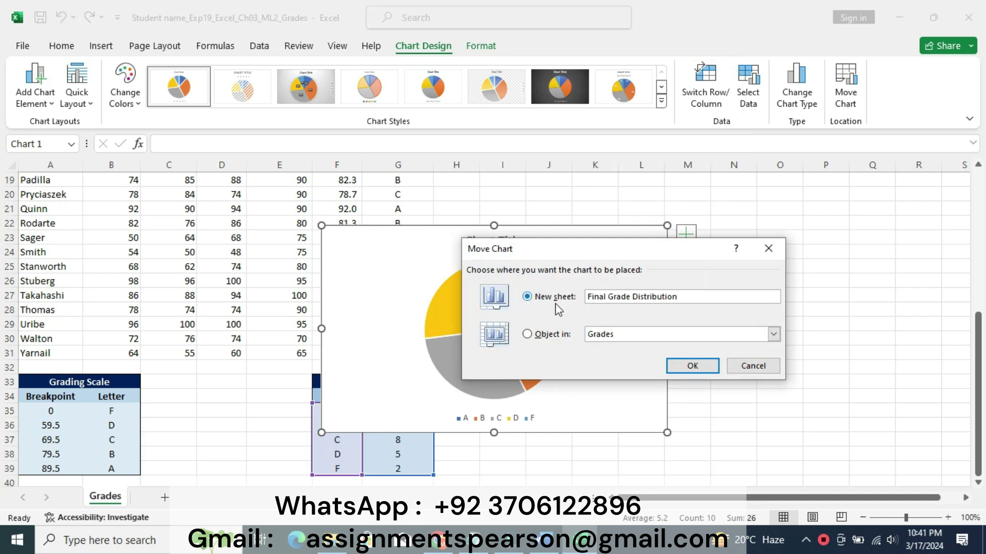
left_click(690, 366)
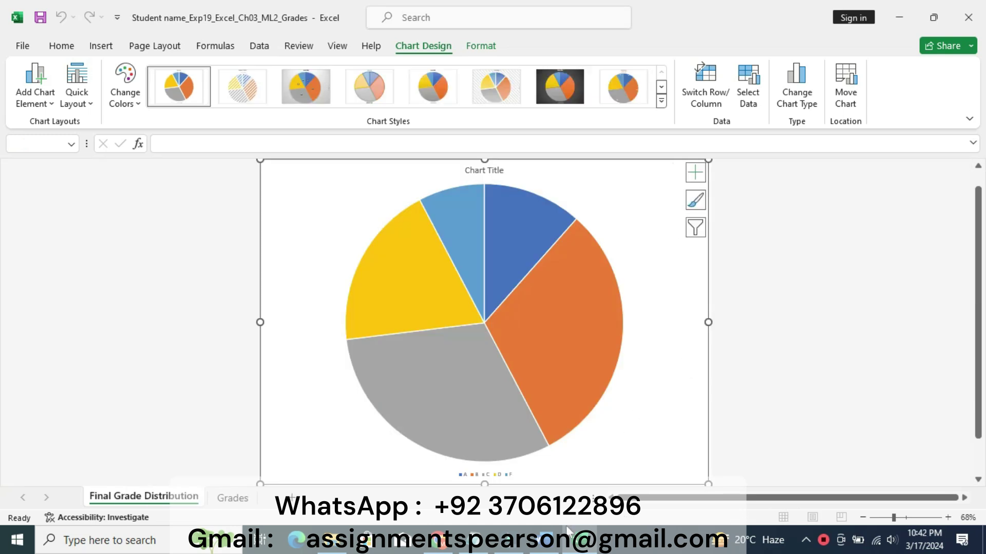
- Switch to the Word instructions, reduce the step 2 text to 9 pt and remove its highlighting
left_click(544, 540)
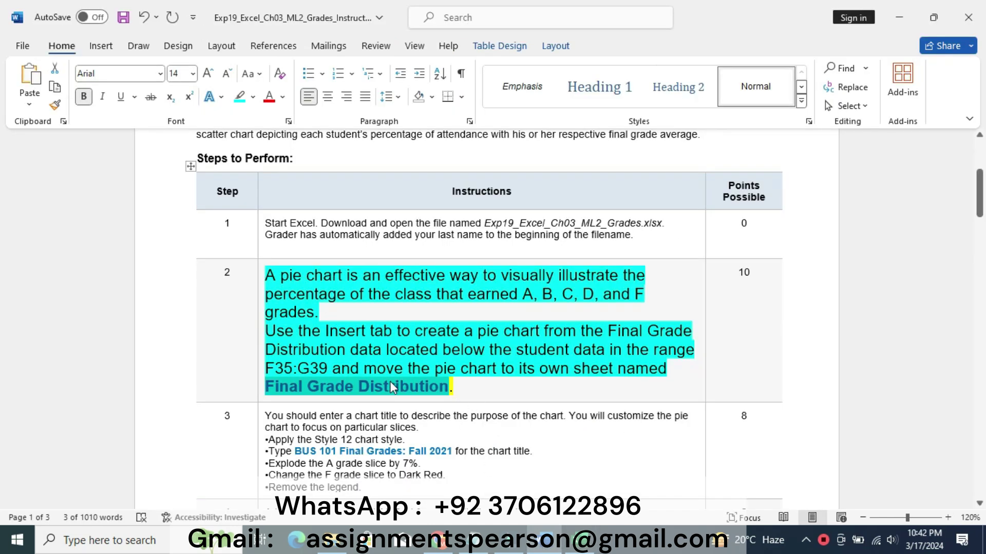
left_click(258, 397)
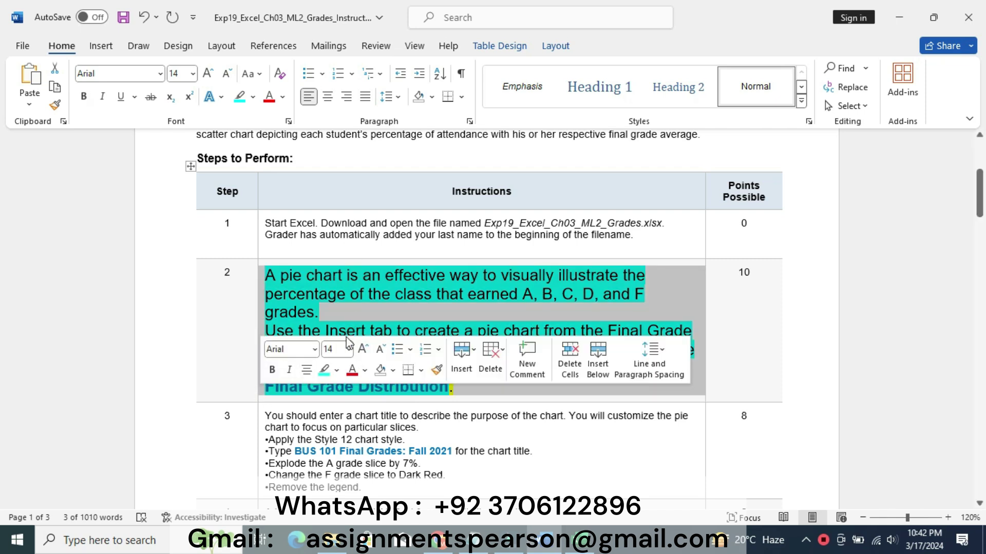
left_click(349, 349)
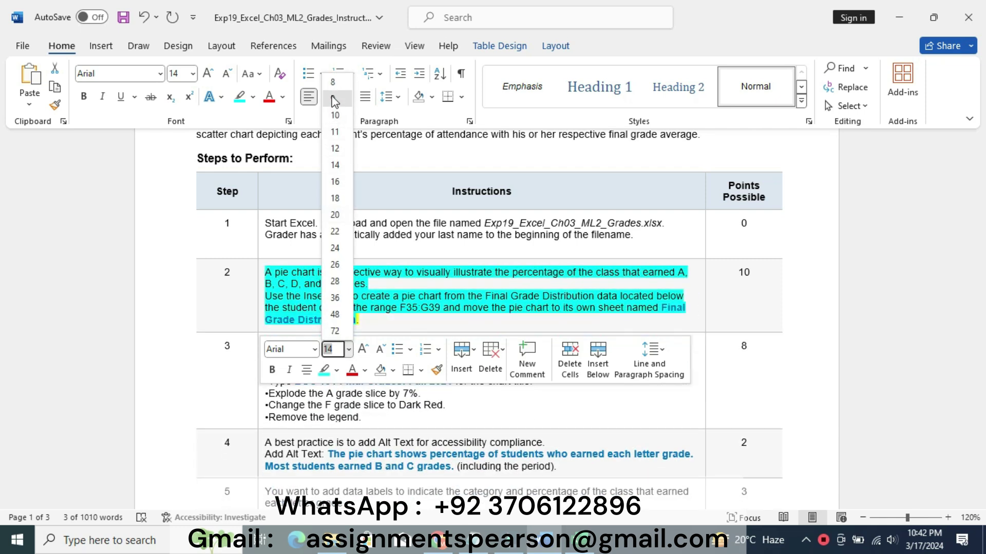
left_click(333, 98)
left_click(253, 97)
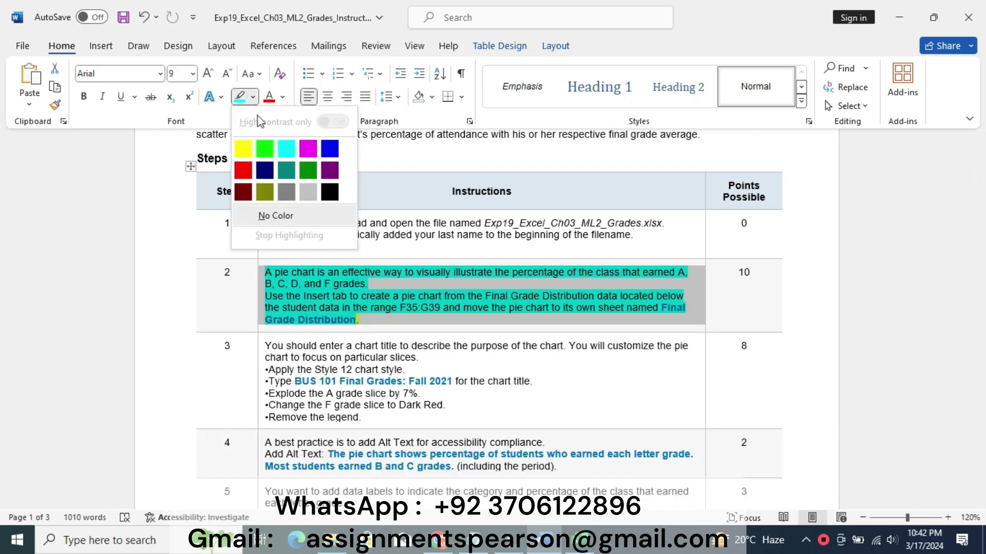
left_click(275, 216)
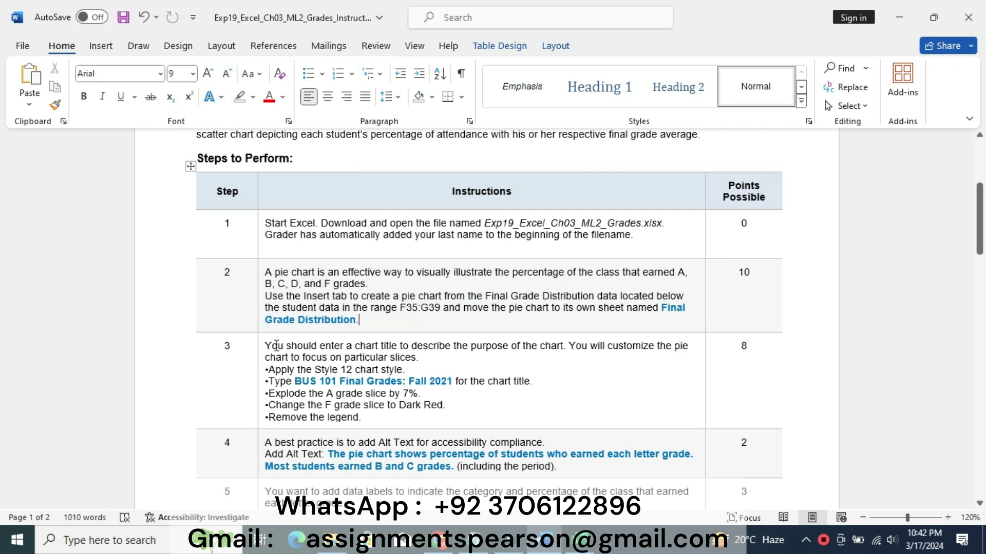
- Enlarge the step 3 instruction text to 14 pt and highlight it in yellow
left_click(259, 395)
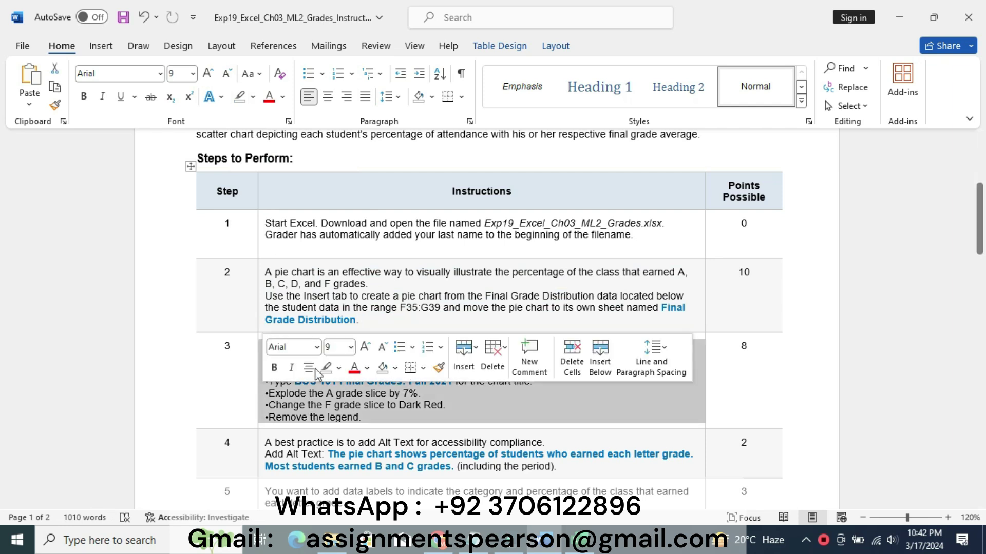
left_click(350, 347)
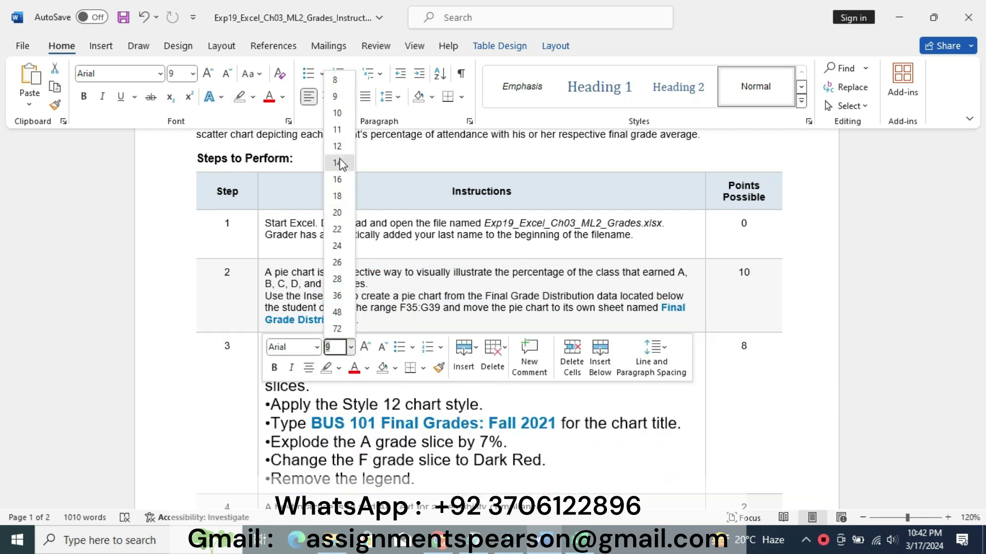
left_click(340, 162)
left_click(252, 96)
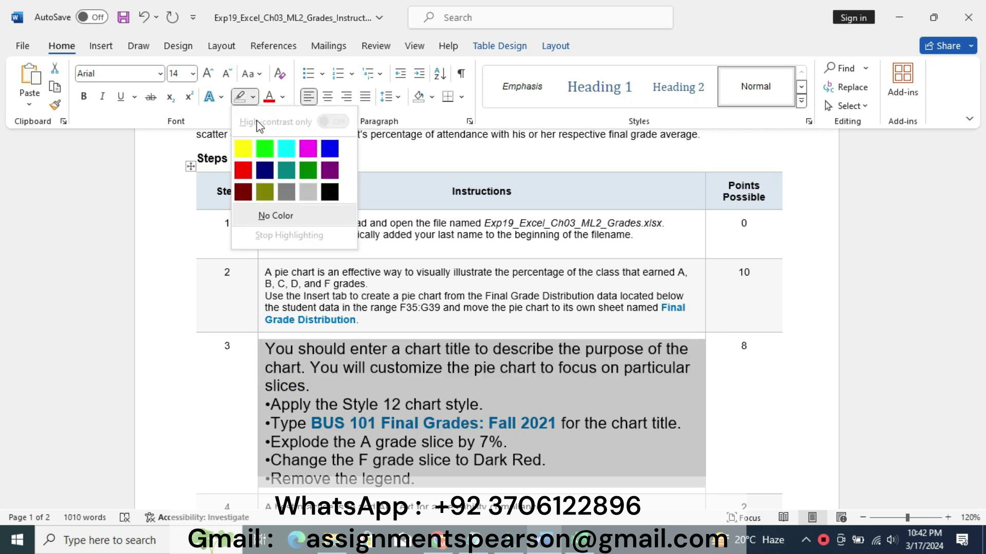
left_click(248, 148)
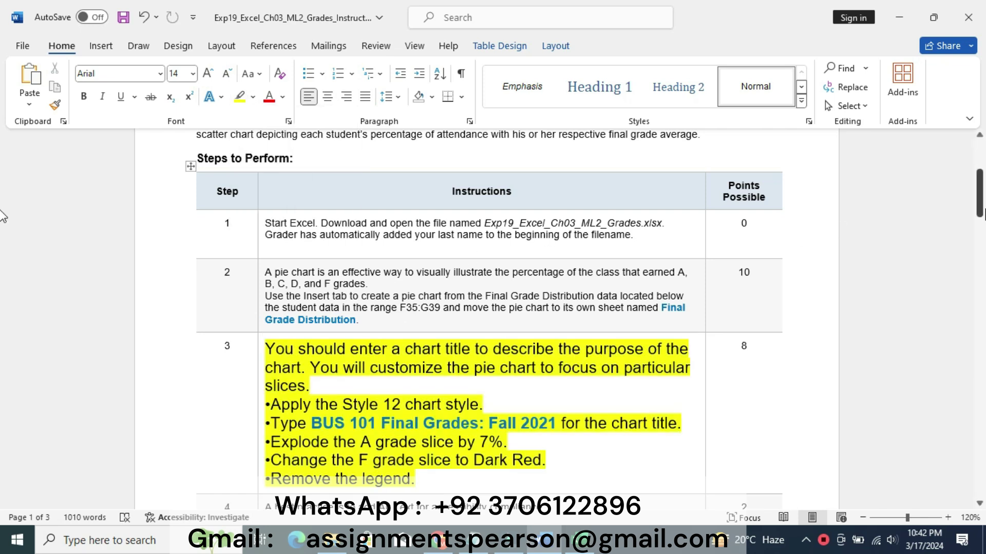
- Change the highlight of the step 3 bullet "Apply the Style 12 chart style." to turquoise
scroll(2, 218, "down", 3)
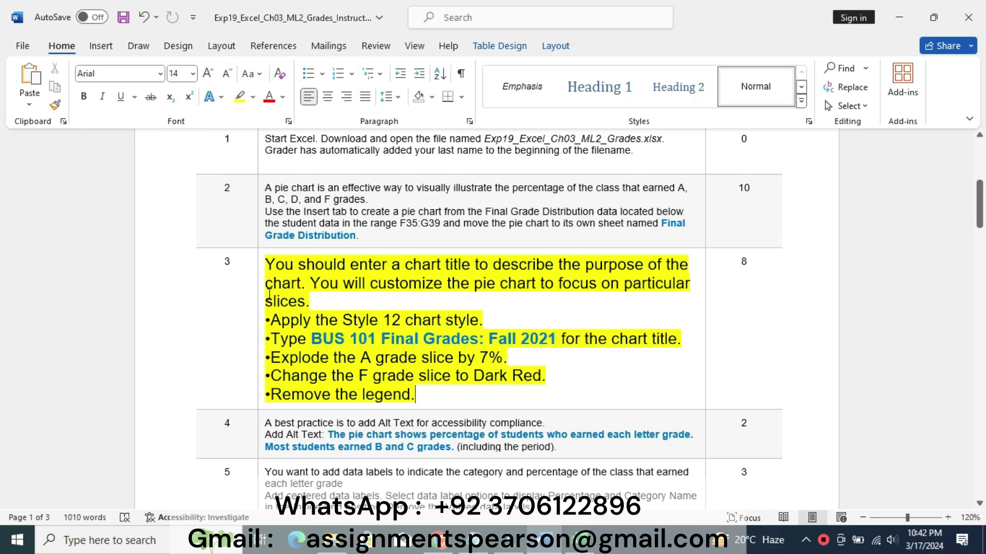
mouse_move(269, 315)
left_mouse_down()
mouse_move(445, 312)
mouse_move(477, 320)
mouse_move(471, 303)
mouse_move(494, 320)
mouse_move(269, 326)
left_mouse_up()
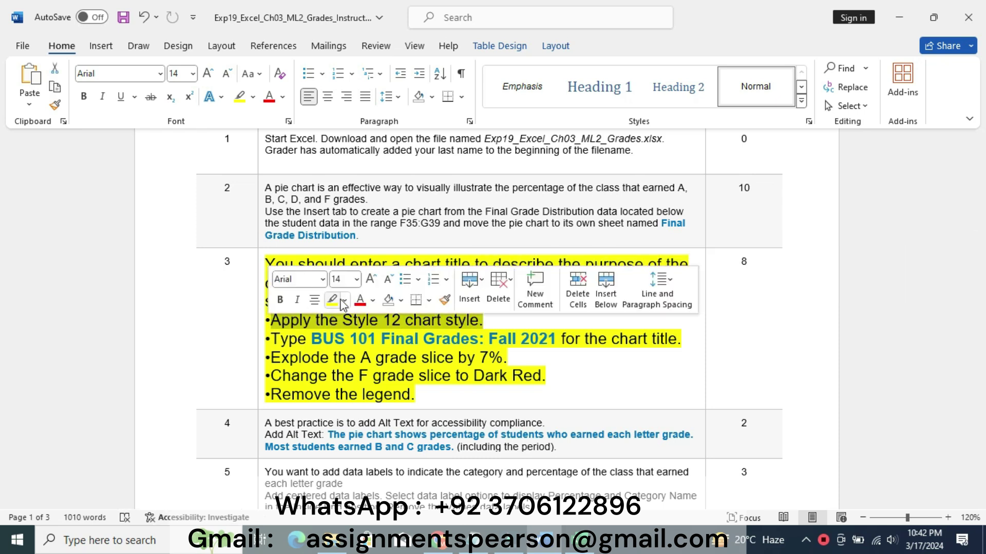
left_click(344, 300)
left_click(380, 352)
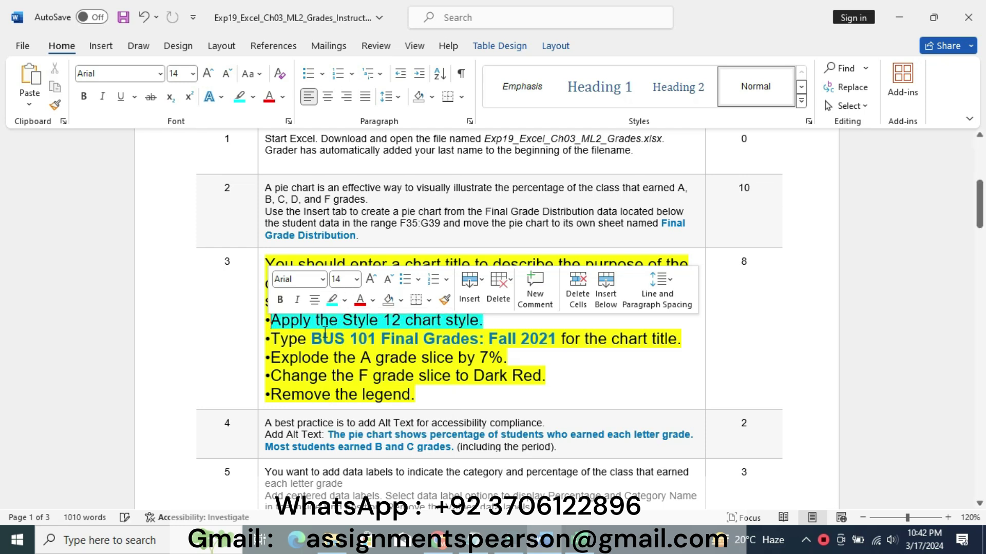
left_click(323, 338)
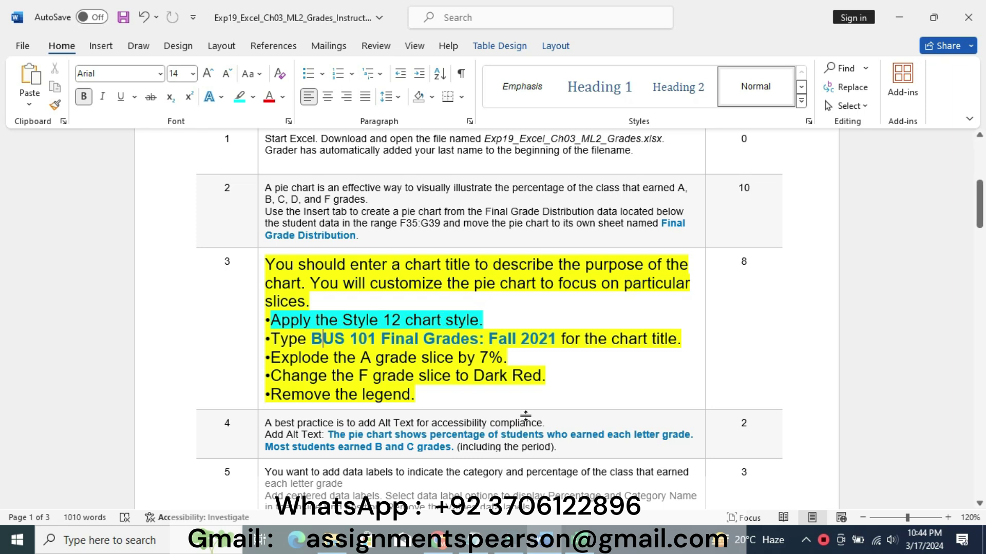
- Switch to the Excel workbook and apply the Style 12 chart style to the pie chart
key("alt+Tab")
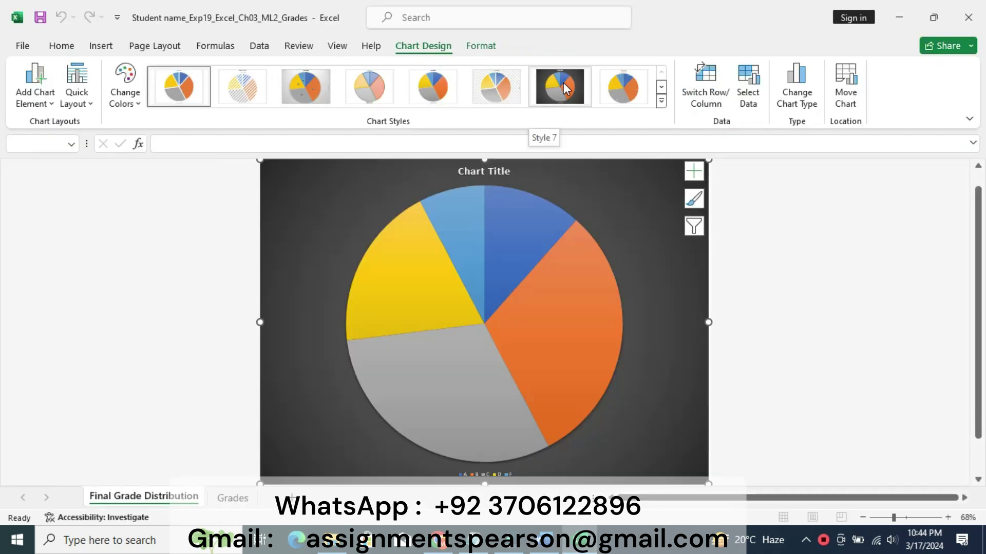
left_click(661, 102)
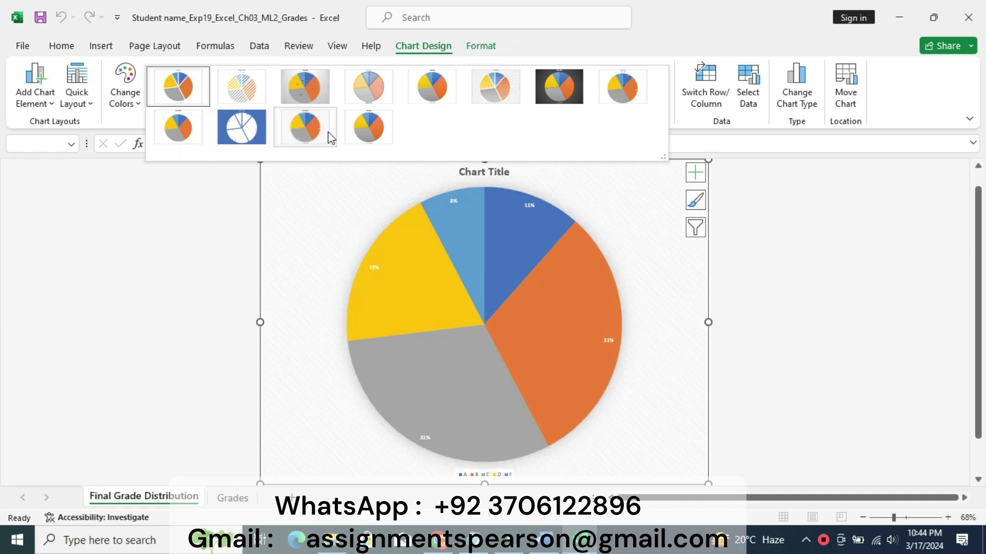
left_click(371, 131)
- Switch to Word and highlight the step 3 bullets about the chart title and exploding the A grade slice in turquoise
left_click(552, 546)
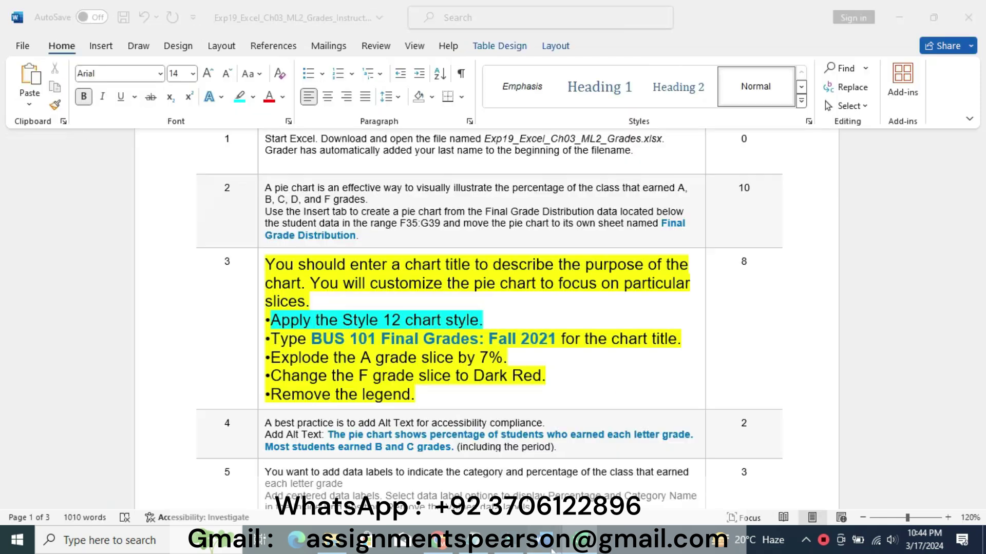
left_click_drag(275, 338, 663, 349)
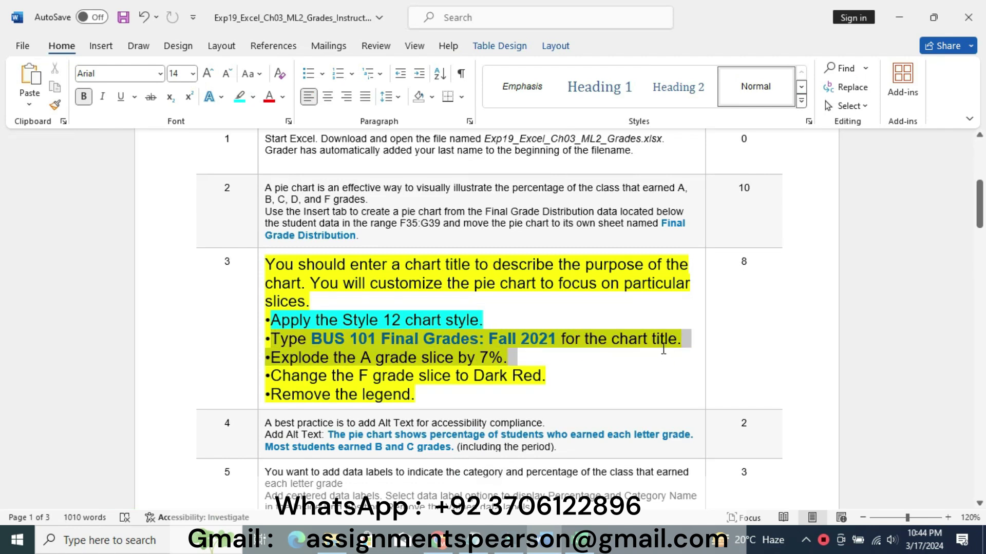
left_click(662, 325)
left_click(633, 363)
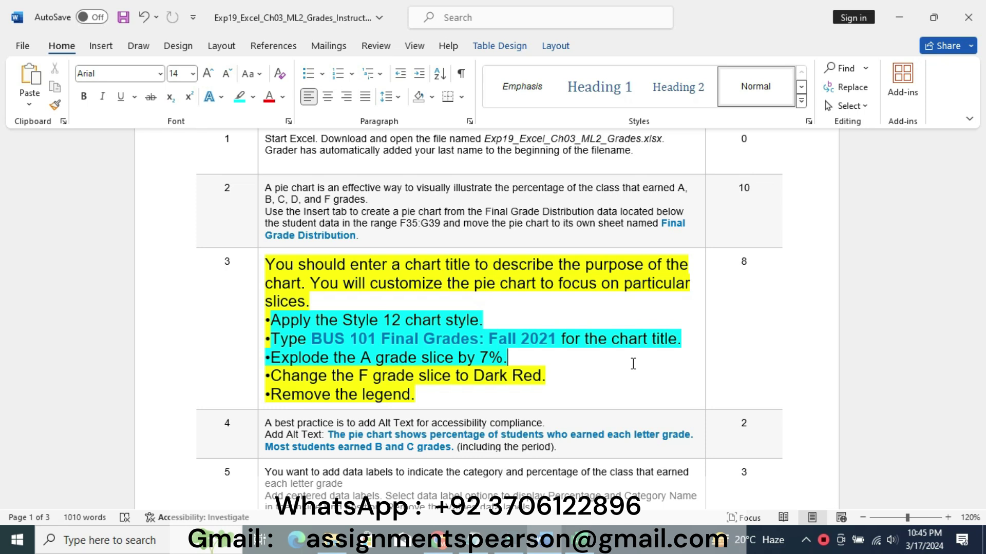
- Copy the title text BUS 101 Final Grades: Fall 2021 from the step 3 instructions and switch to Excel
left_click(312, 339)
left_click_drag(312, 339, 538, 339)
key("ctrl+c")
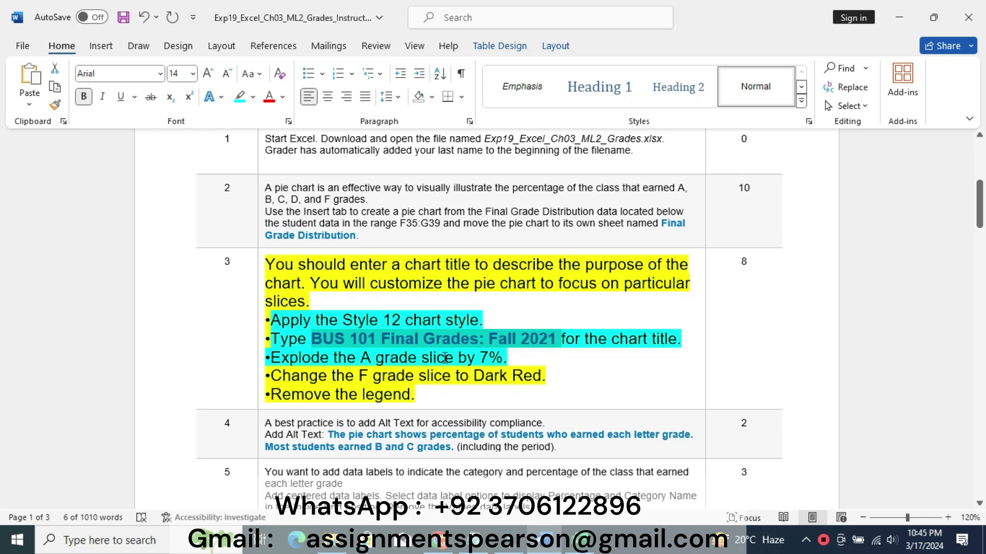
left_click(579, 539)
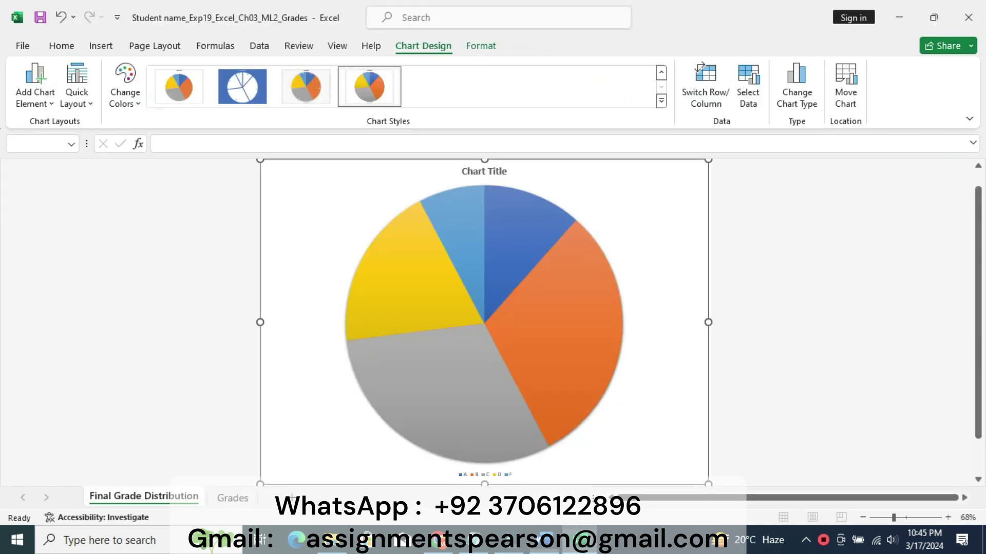
- Replace the pie chart's placeholder title with the copied text BUS 101 Final Grades: Fall 2021
left_click(489, 172)
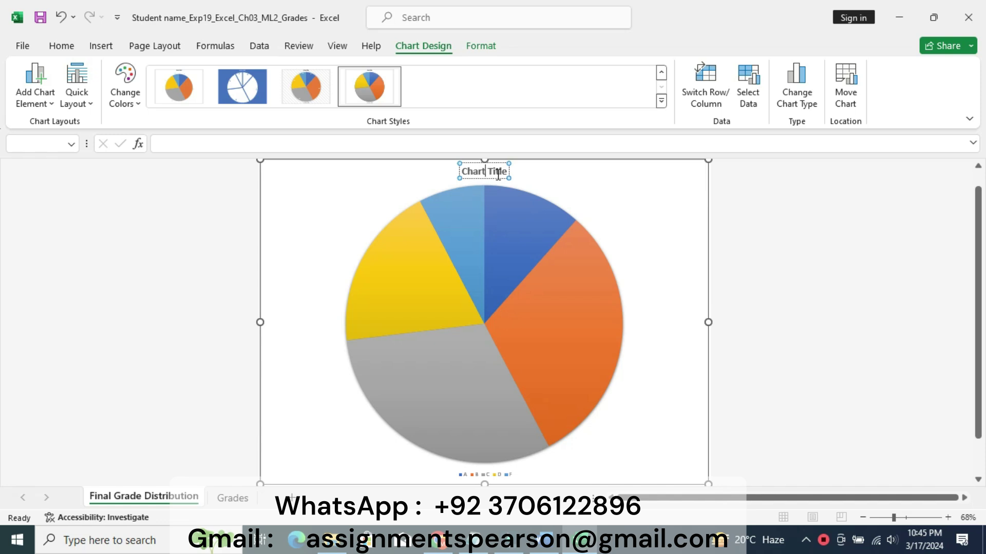
triple_click(497, 174)
key("ctrl+v")
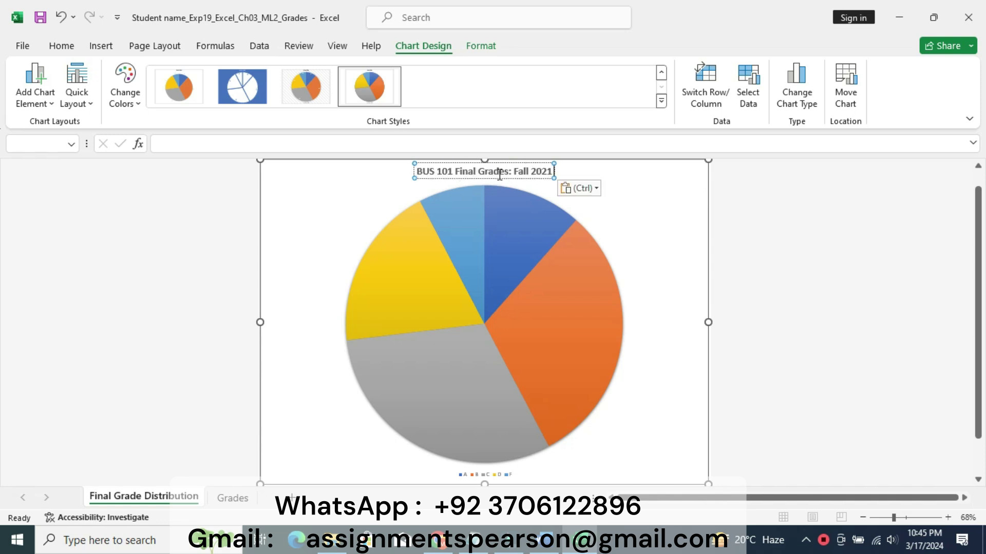
left_click(590, 187)
left_click(605, 230)
- Read the step 3 instruction about exploding the A grade slice in Word and return to the pie chart in Excel
left_click(540, 540)
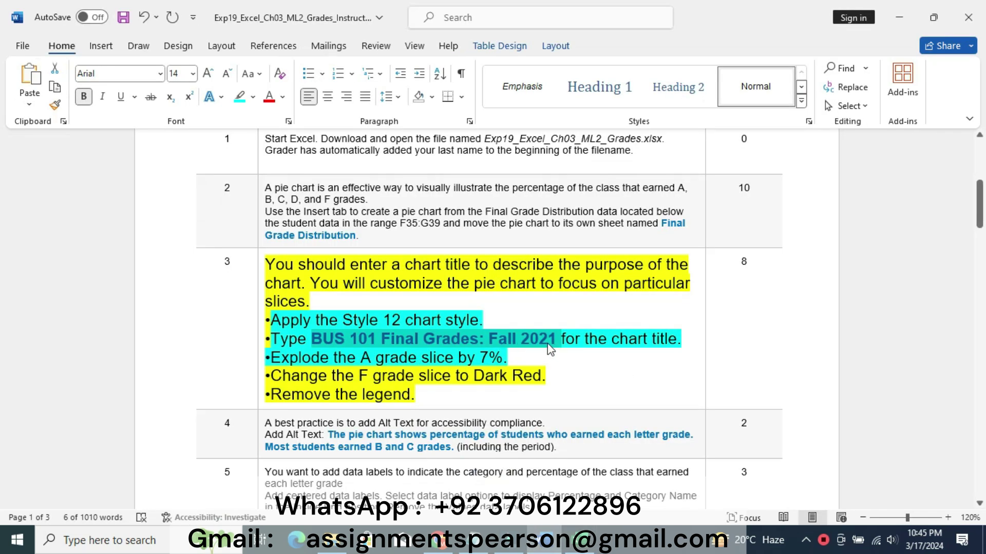
left_click_drag(335, 358, 501, 358)
left_click(544, 540)
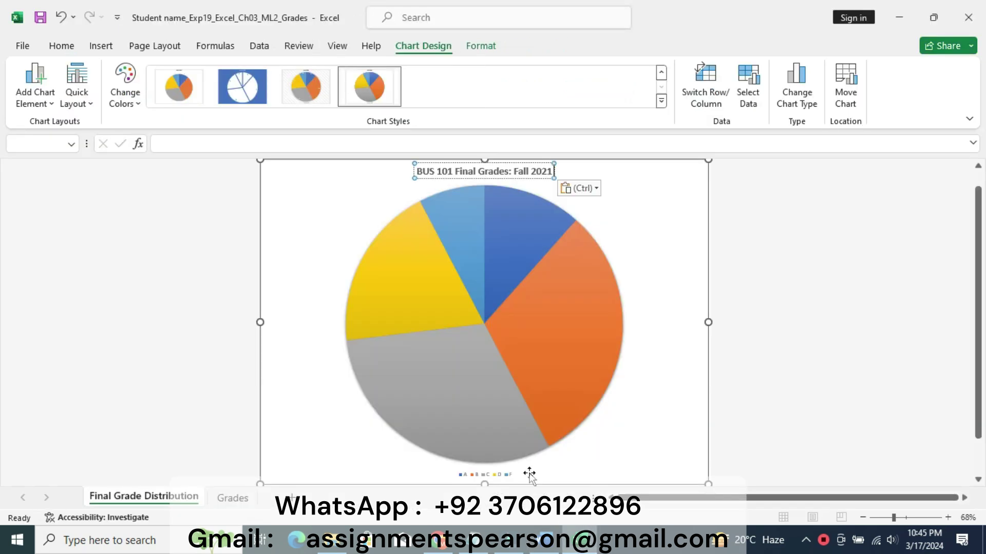